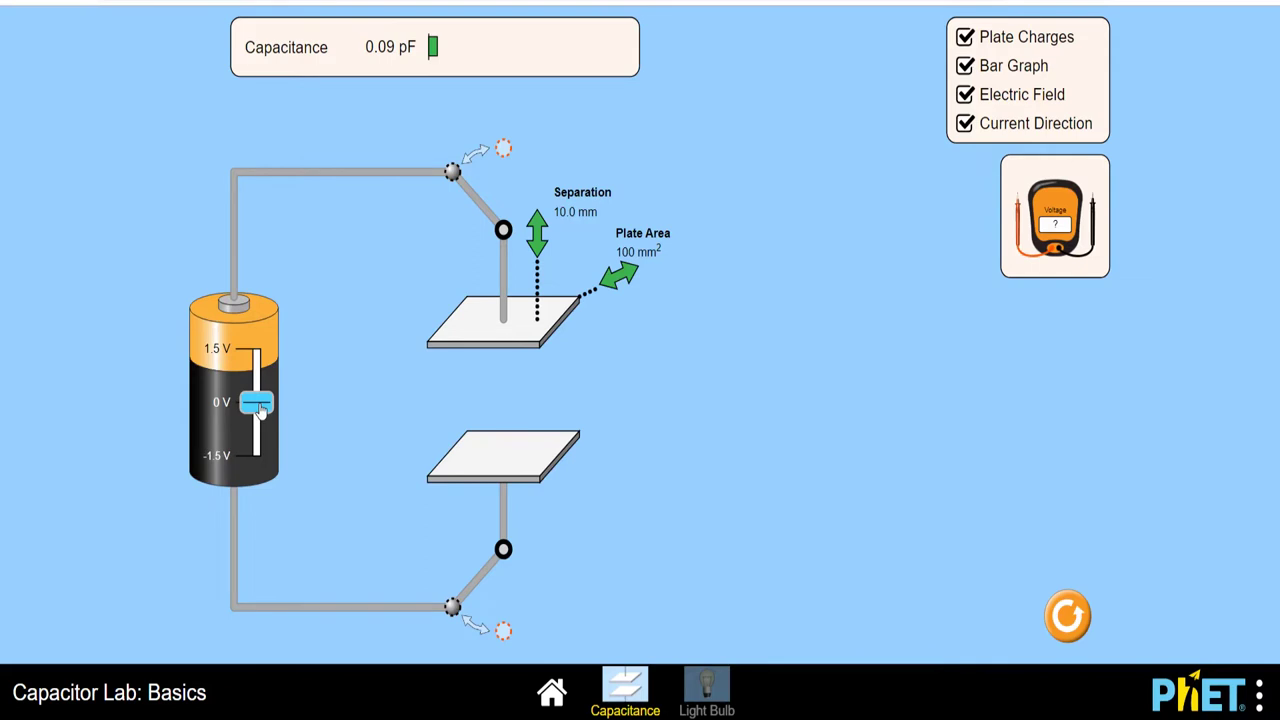
# Step: Raise the battery to about 0.45 V, measure the voltage across the two plates with the voltmeter, and put the meter away
pyautogui.moveTo(259, 410); pyautogui.dragTo(258, 392)
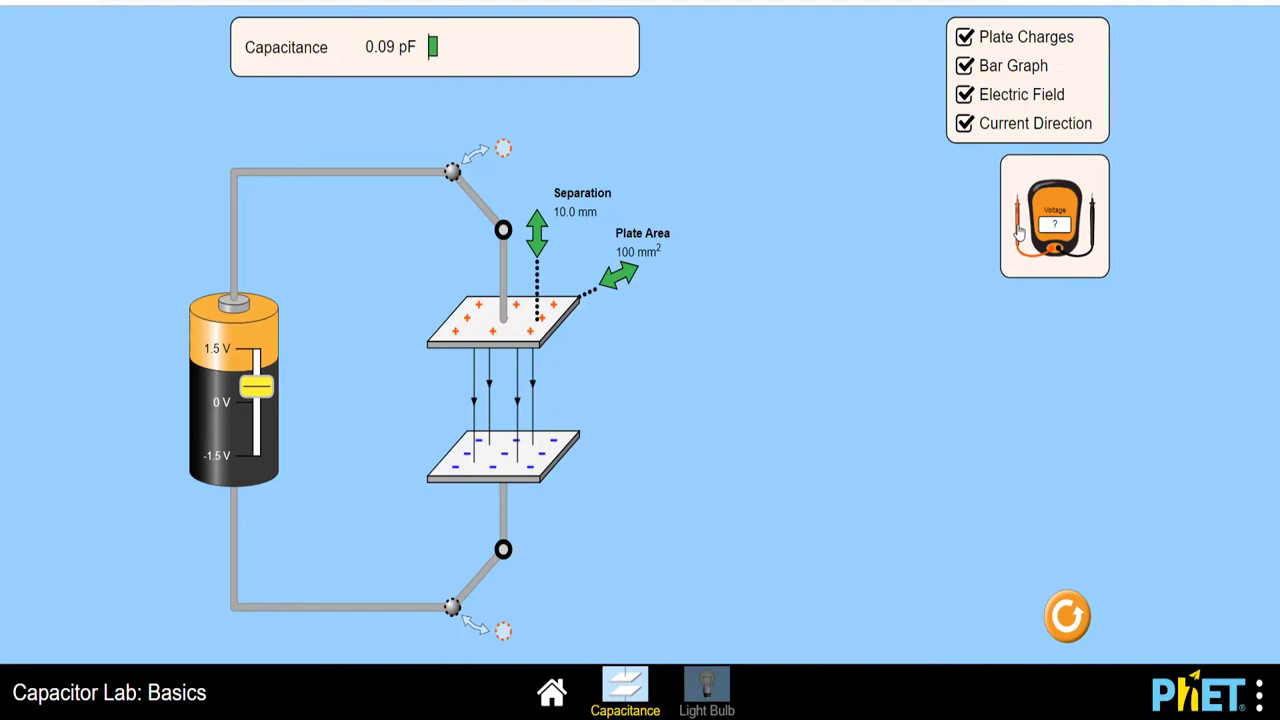
pyautogui.moveTo(1020, 232); pyautogui.dragTo(854, 370)
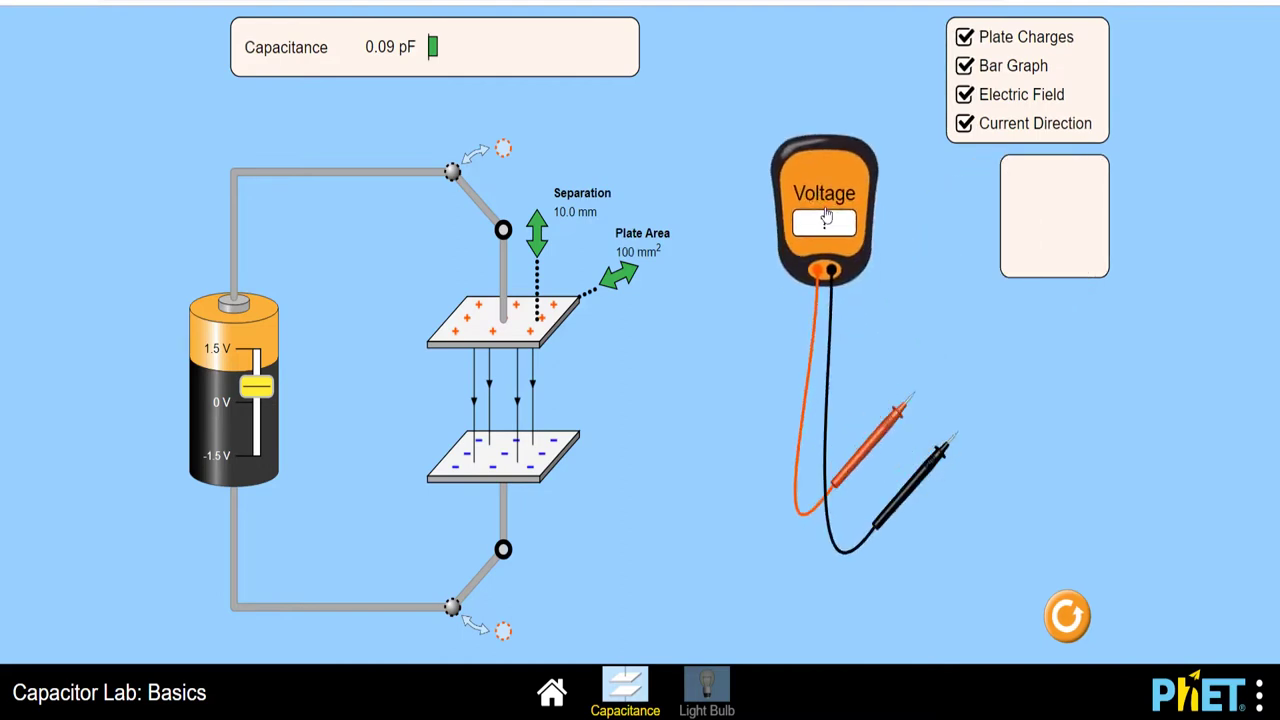
pyautogui.moveTo(890, 430); pyautogui.dragTo(406, 384)
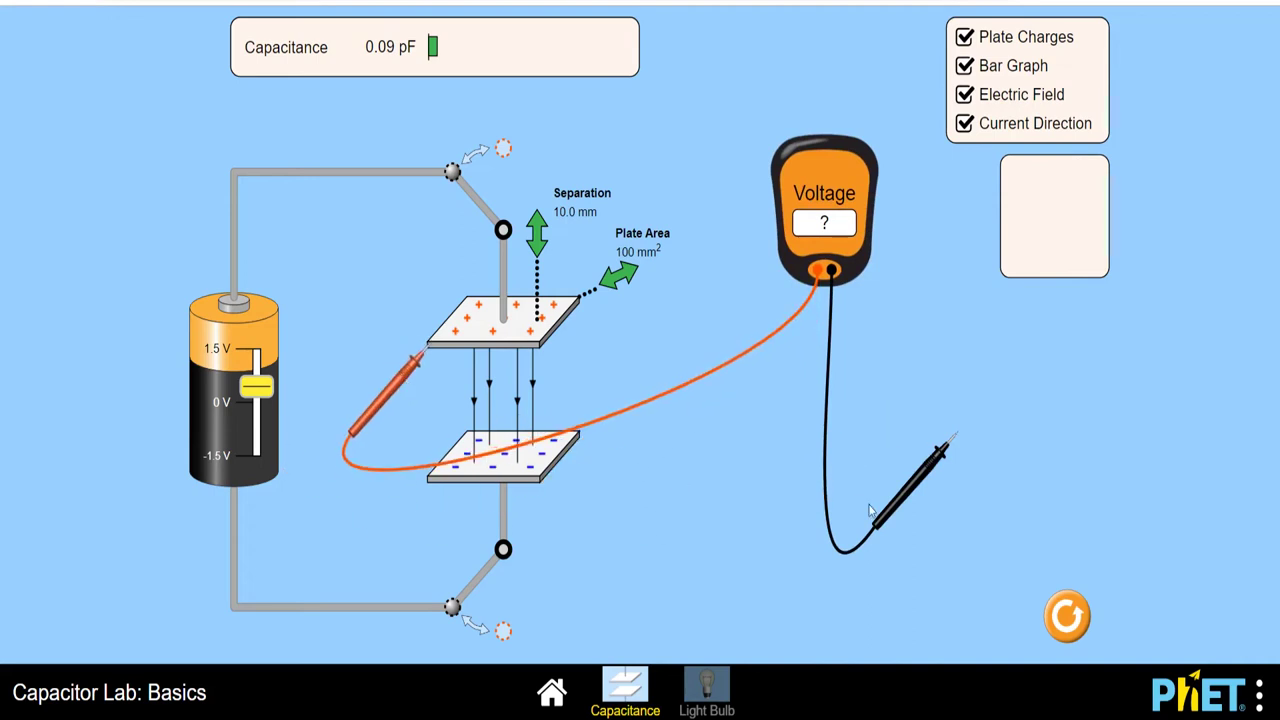
pyautogui.moveTo(897, 508); pyautogui.dragTo(488, 550)
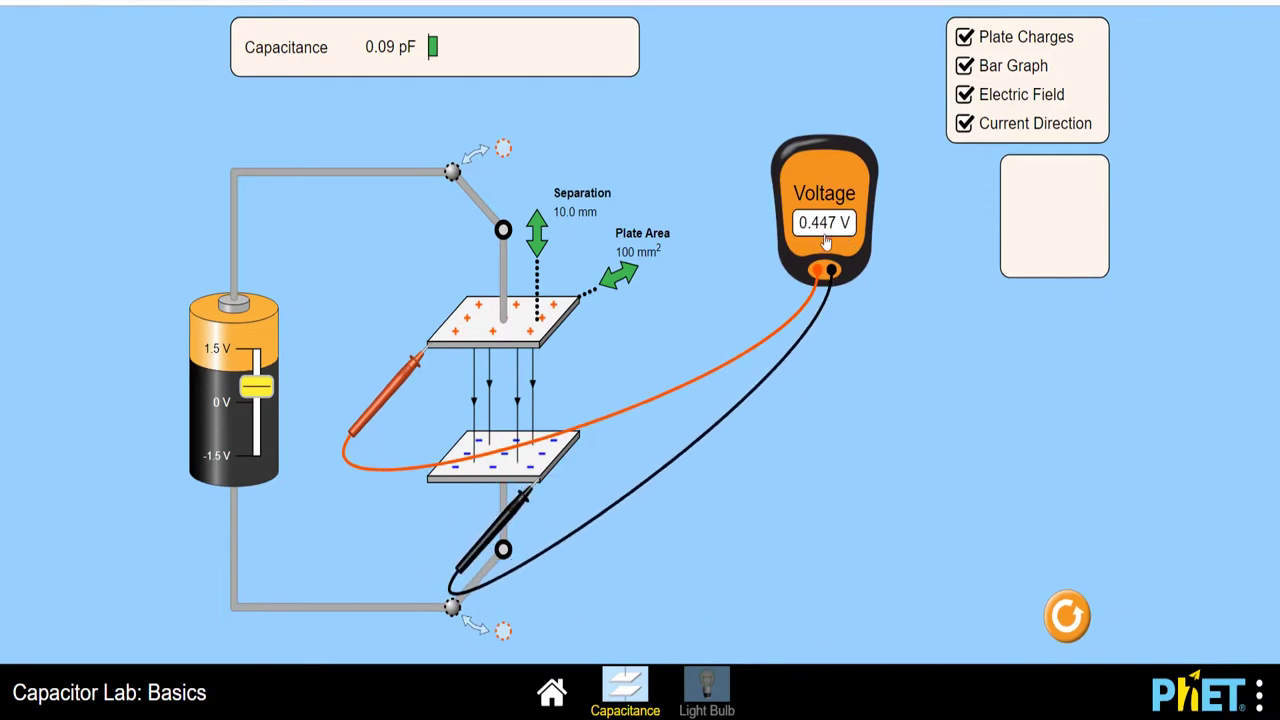
pyautogui.moveTo(838, 208); pyautogui.dragTo(1066, 223)
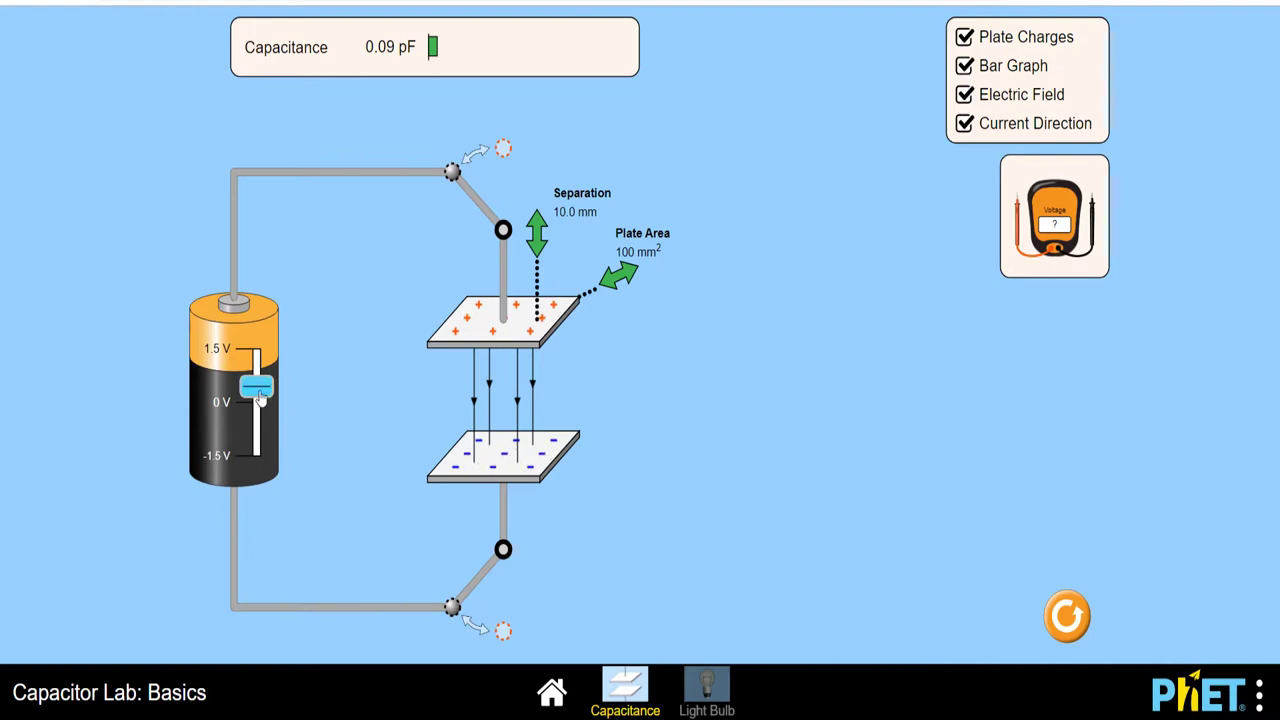
# Step: Vary the battery voltage from positive through about zero to negative, and return it to a positive value below 1.5 V
pyautogui.moveTo(259, 396); pyautogui.dragTo(259, 387)
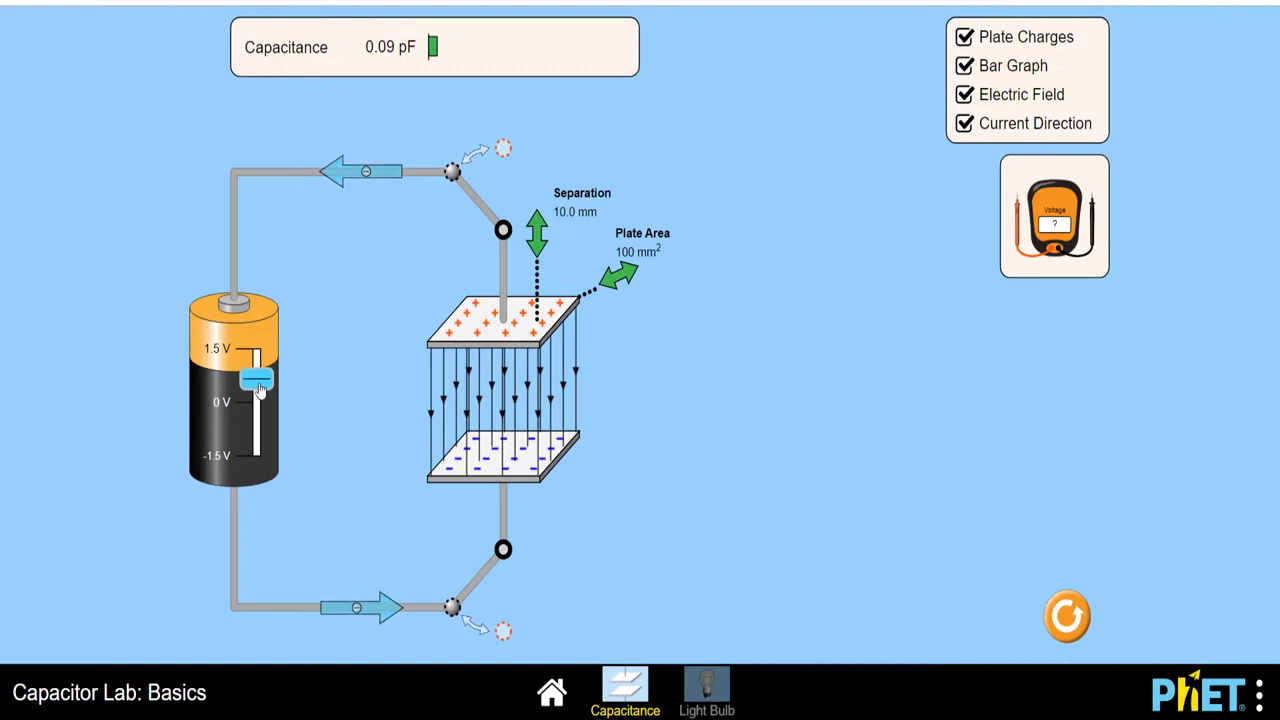
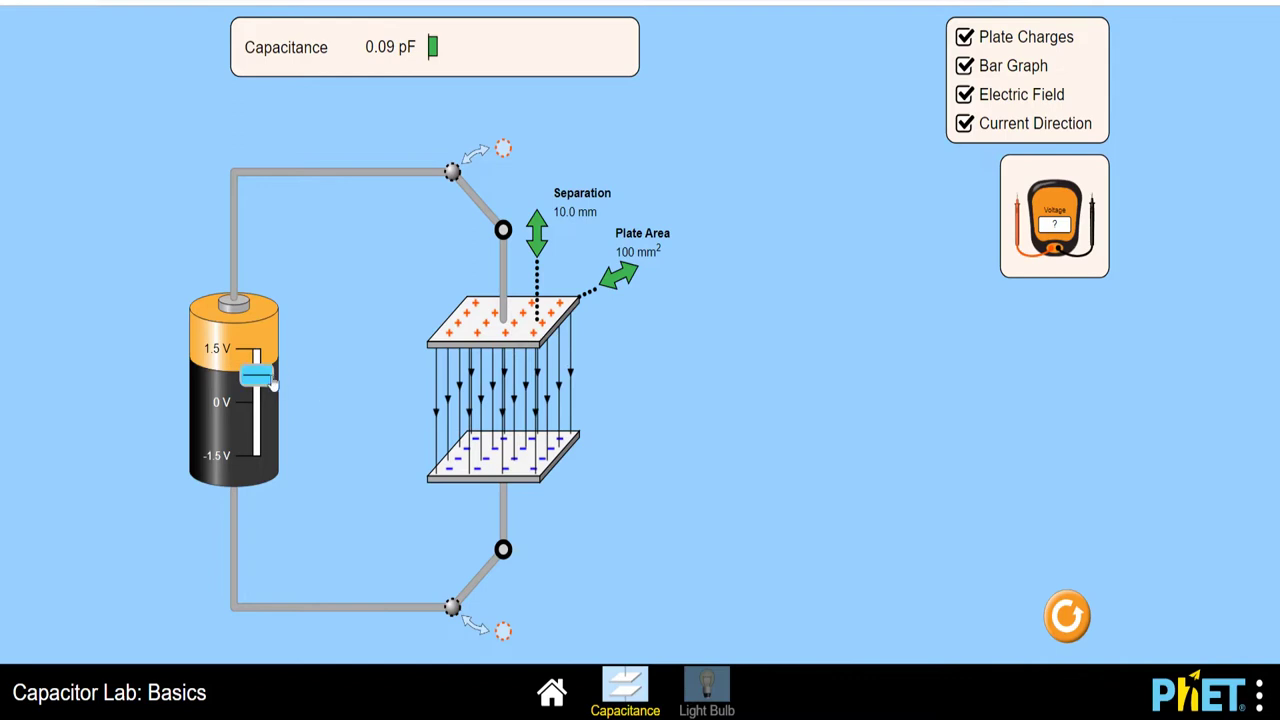
pyautogui.moveTo(258, 378)
pyautogui.mouseDown()
pyautogui.moveTo(261, 367)
pyautogui.moveTo(262, 403)
pyautogui.mouseUp()
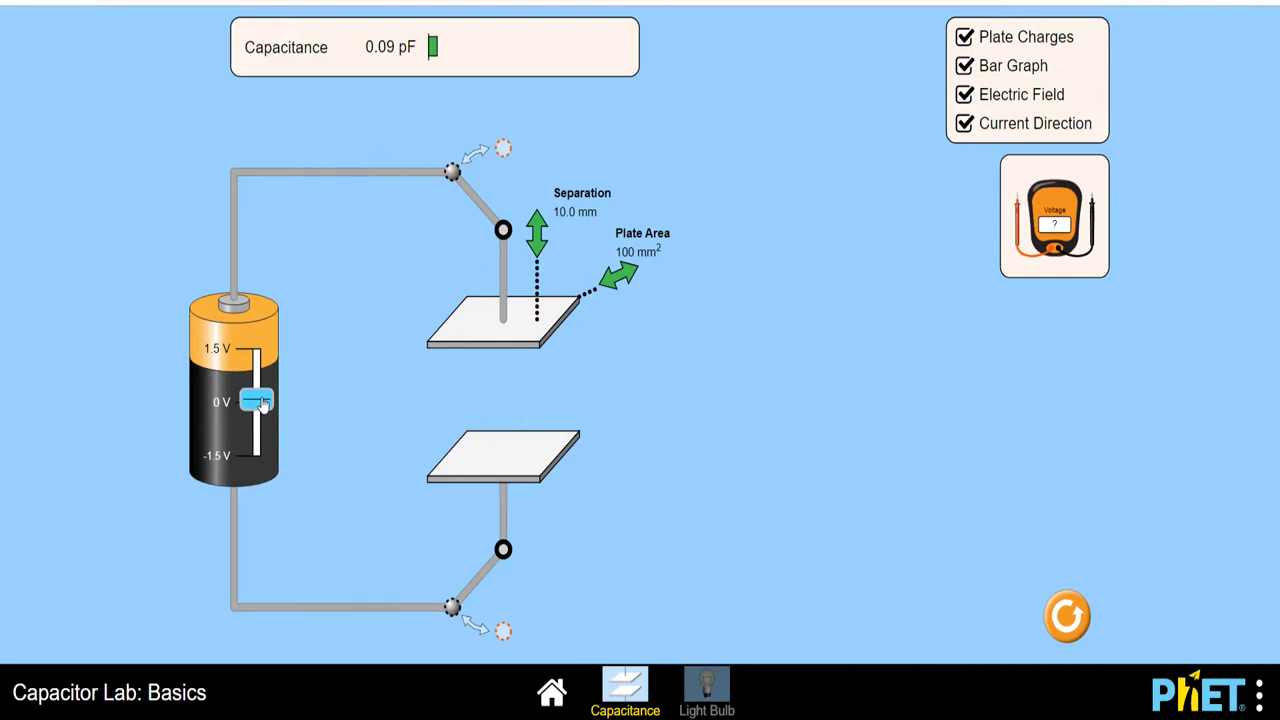
pyautogui.moveTo(262, 403); pyautogui.dragTo(264, 429)
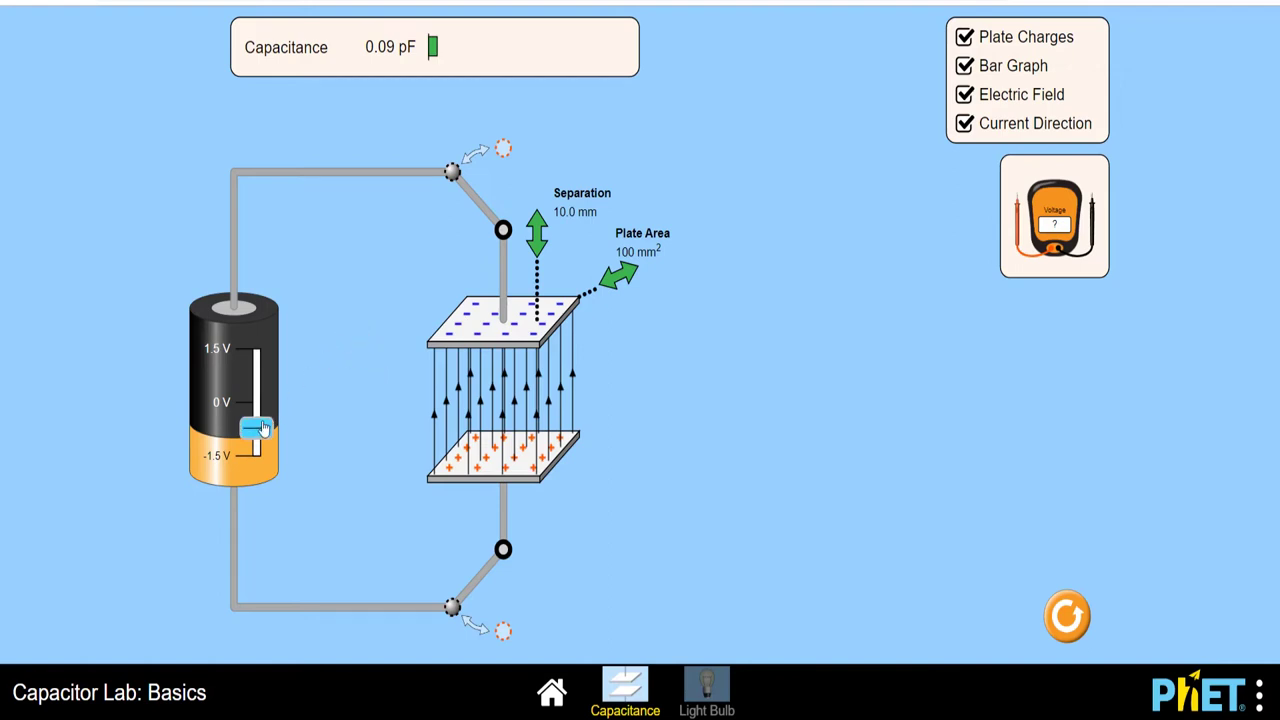
pyautogui.moveTo(258, 430); pyautogui.dragTo(258, 383)
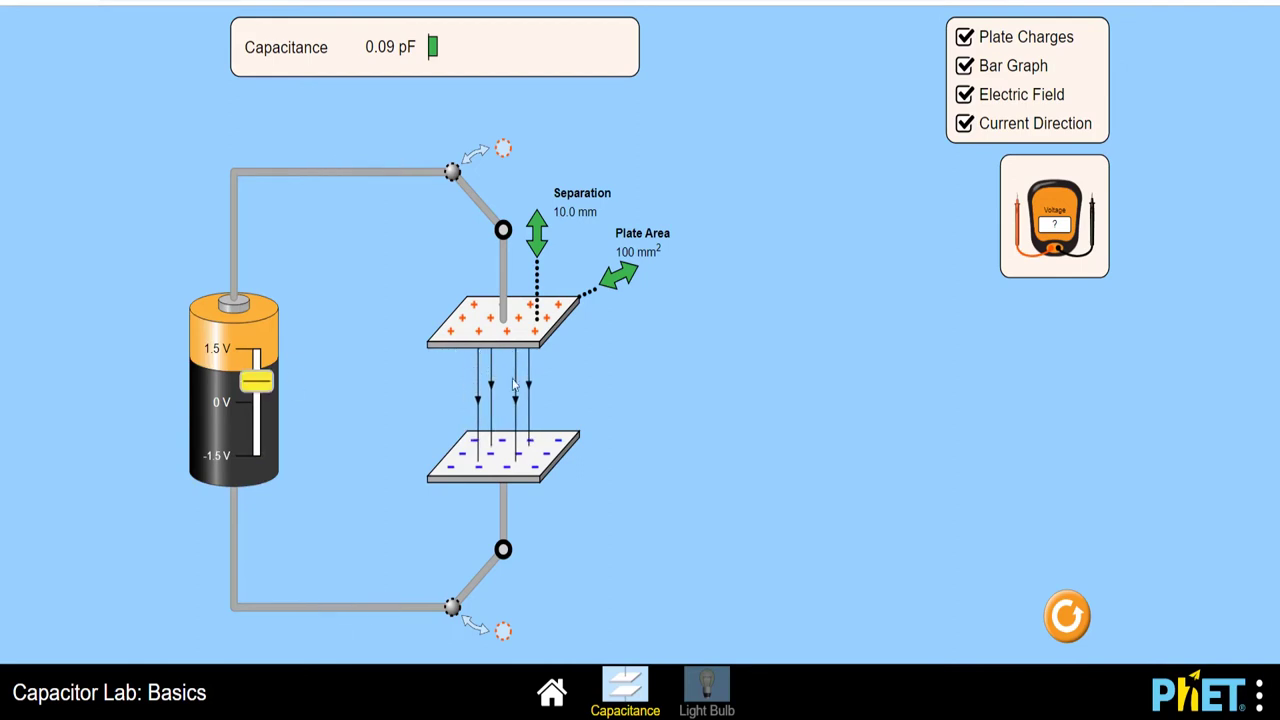
pyautogui.moveTo(258, 383); pyautogui.dragTo(258, 382)
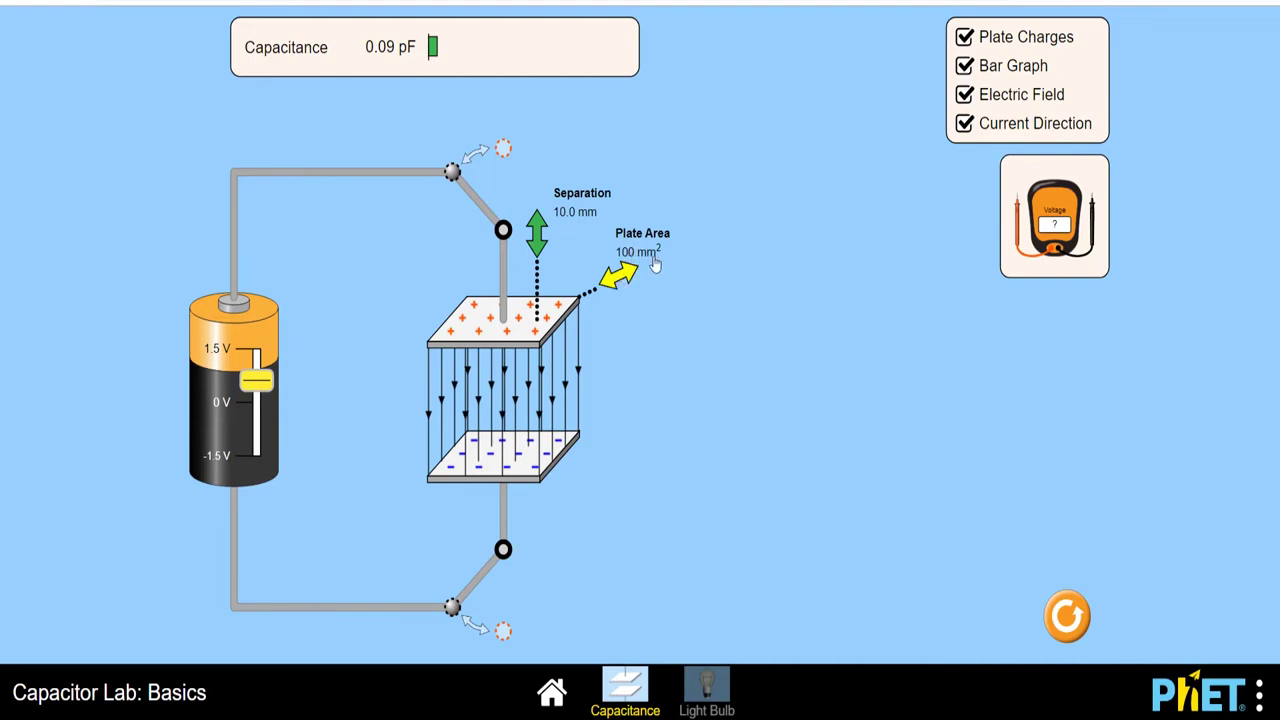
# Step: Enlarge the plate area to 380 mm², reduce it to 250 mm², and vary the separation through 5.0, 7.0 and 10.0 mm
pyautogui.moveTo(627, 278); pyautogui.dragTo(707, 261)
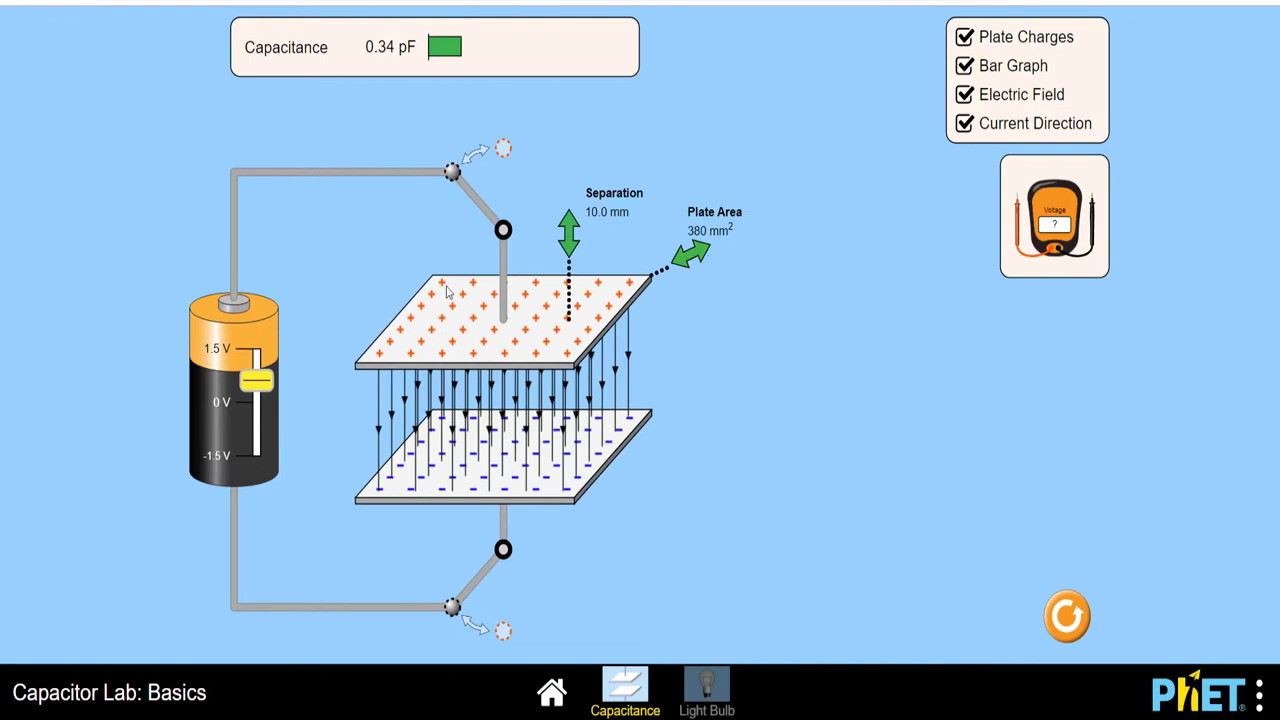
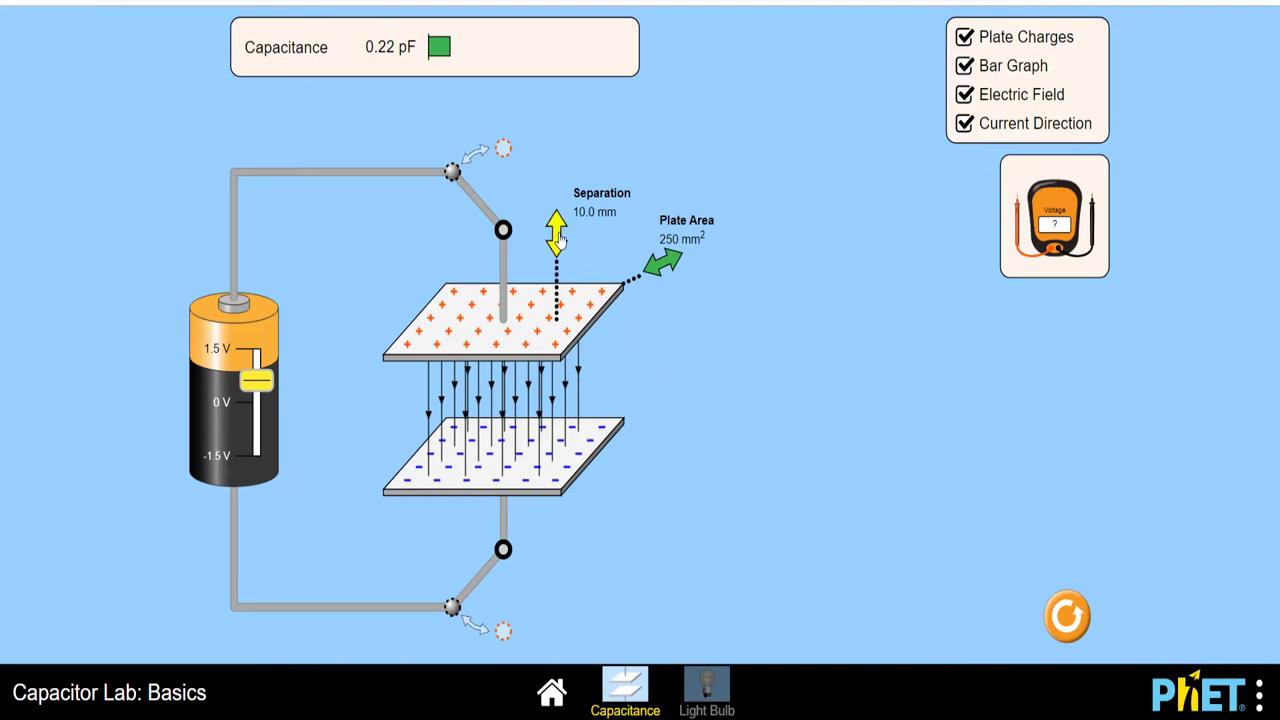
pyautogui.moveTo(558, 240); pyautogui.dragTo(566, 276)
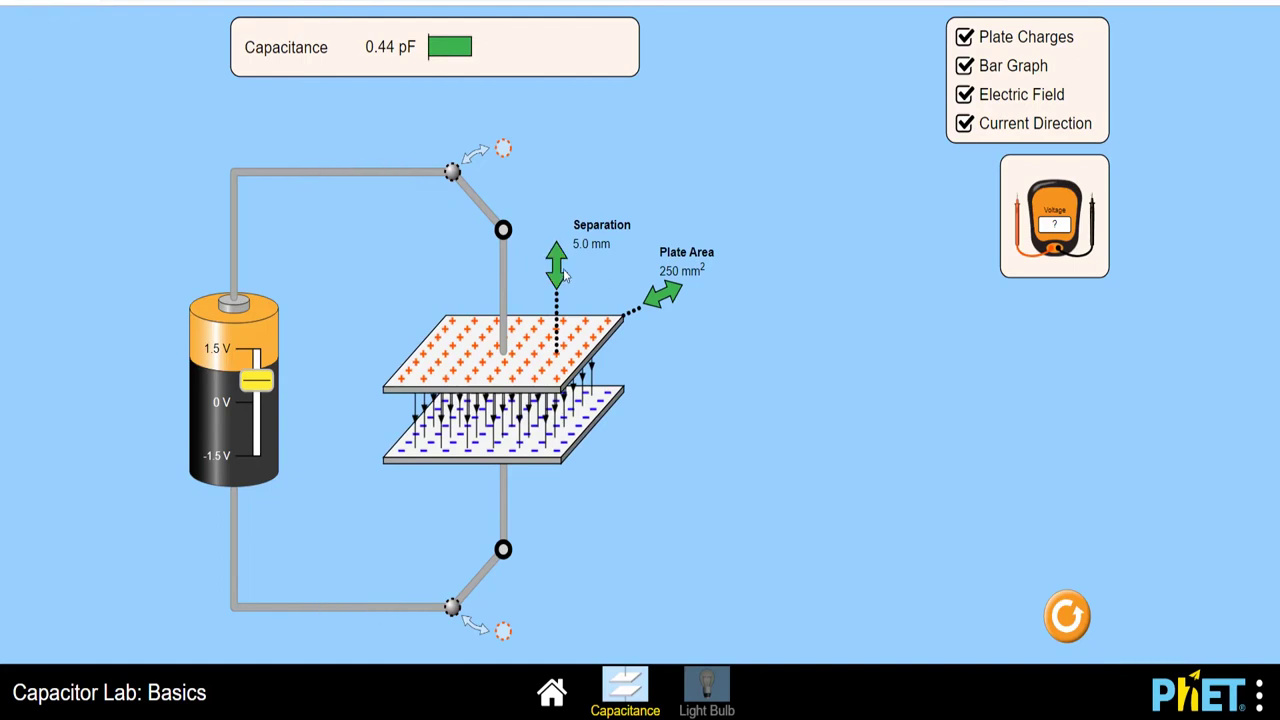
pyautogui.moveTo(561, 276)
pyautogui.mouseDown()
pyautogui.moveTo(563, 290)
pyautogui.moveTo(560, 259)
pyautogui.mouseUp()
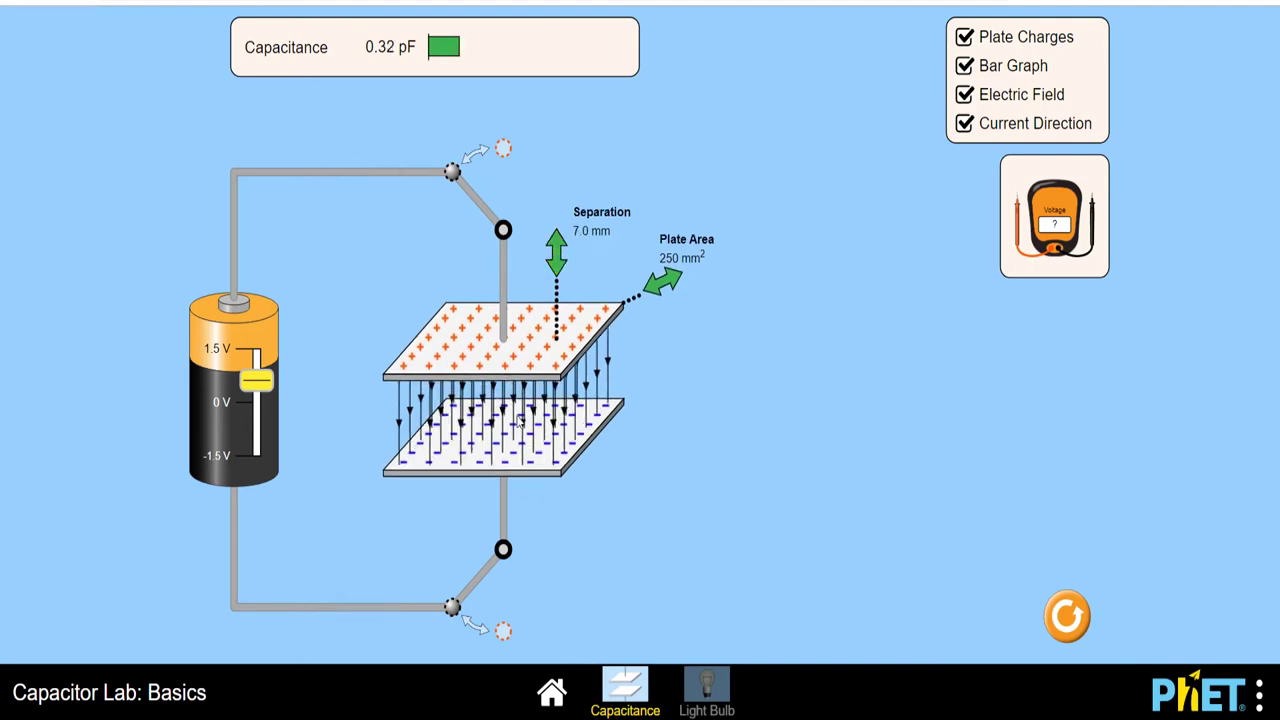
pyautogui.moveTo(561, 267); pyautogui.dragTo(560, 247)
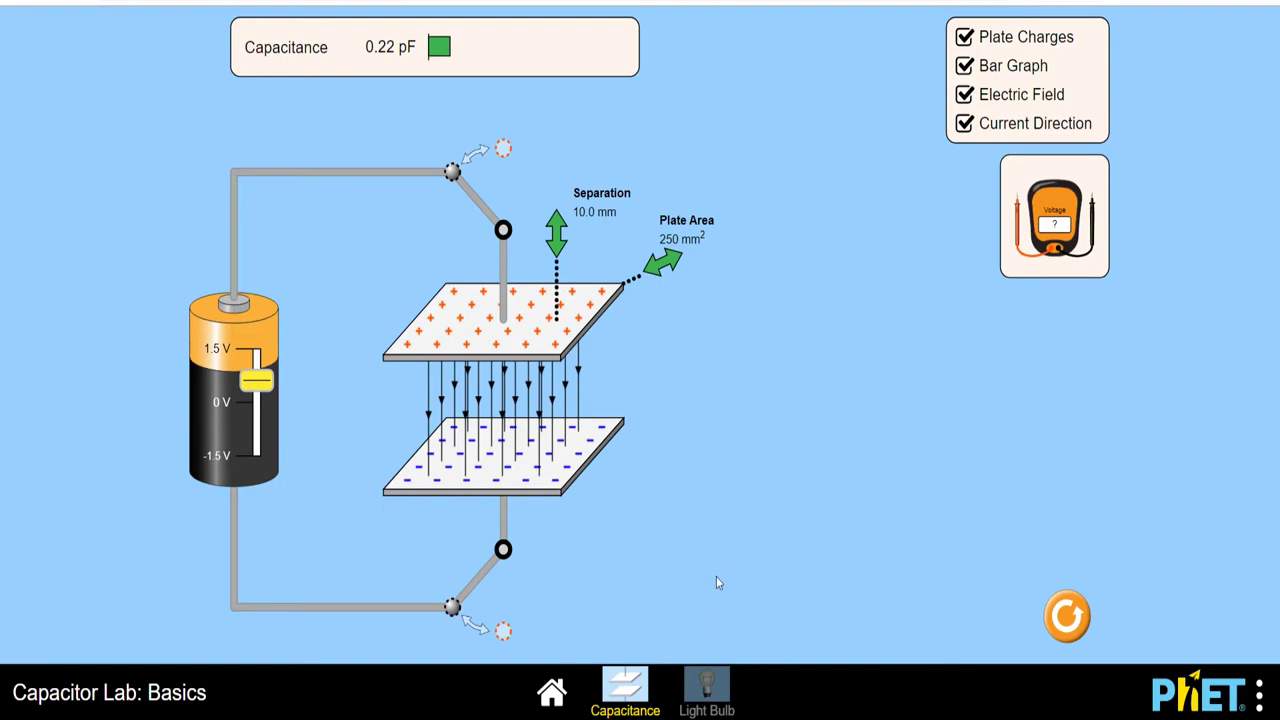
# Step: Switch to the Light Bulb screen and enable the Top Plate Charge, Stored Energy and Electric Field displays
pyautogui.click(705, 695)
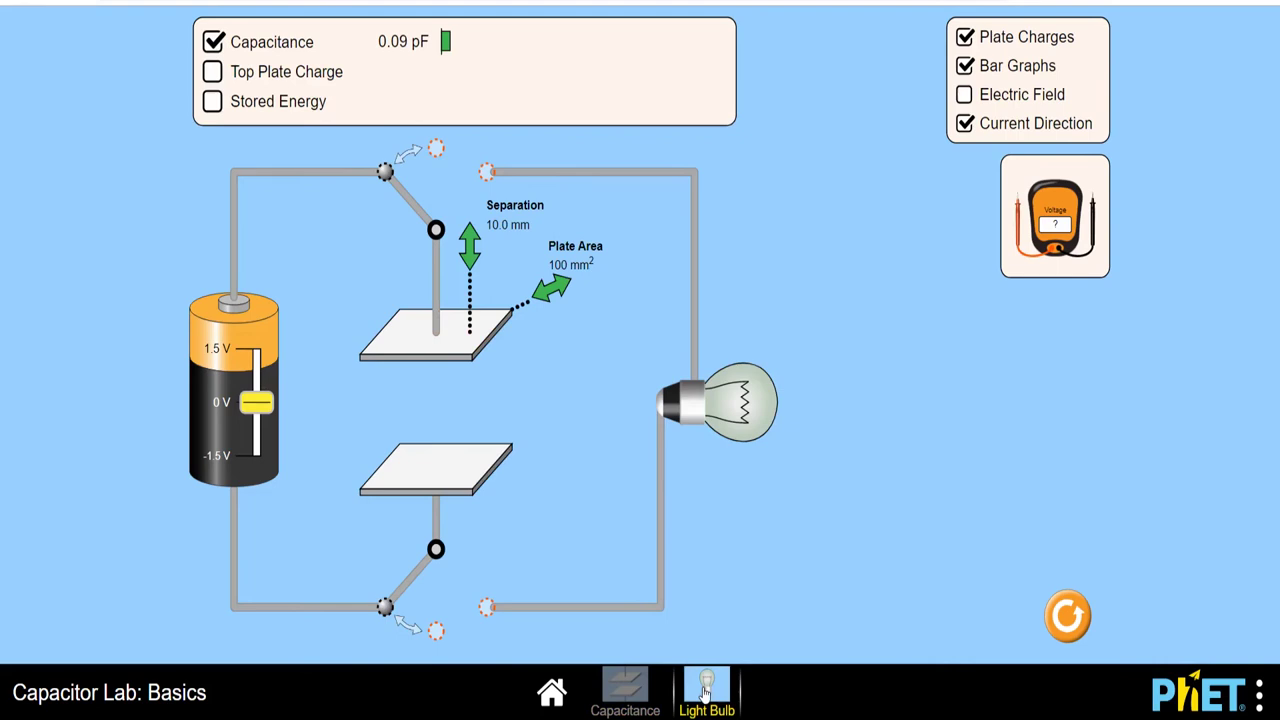
pyautogui.click(213, 72)
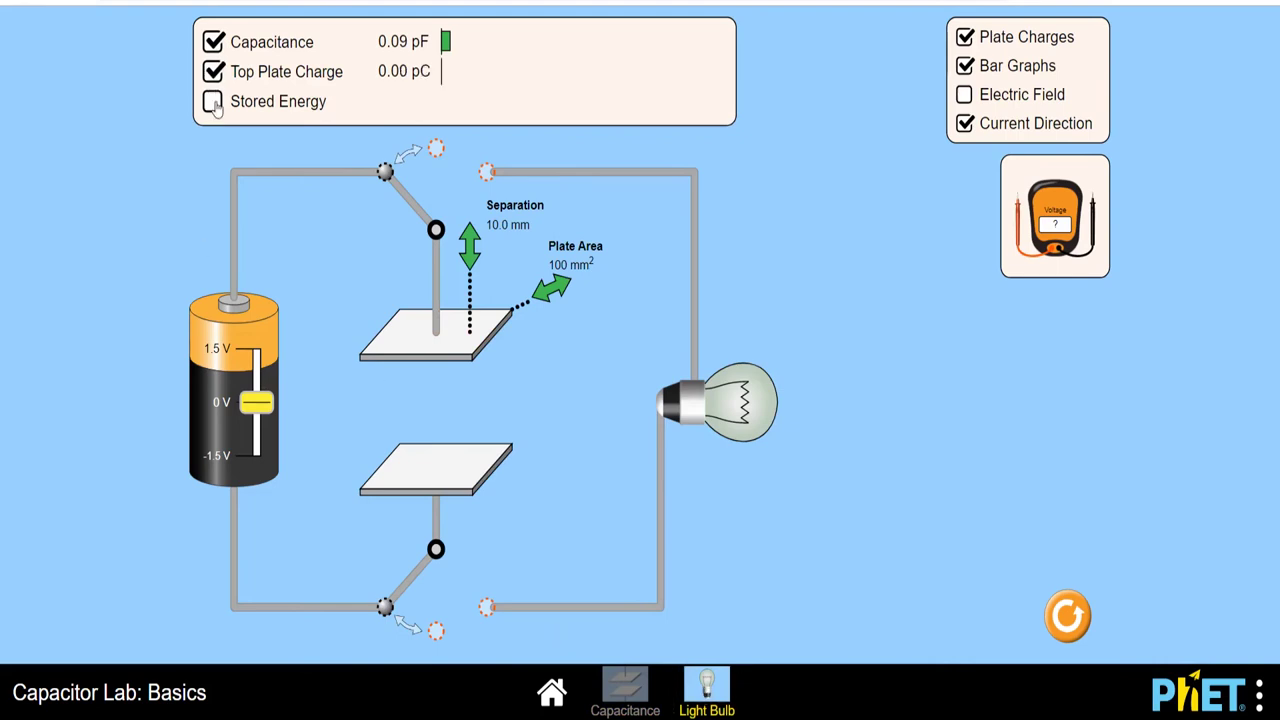
pyautogui.click(213, 102)
pyautogui.click(964, 94)
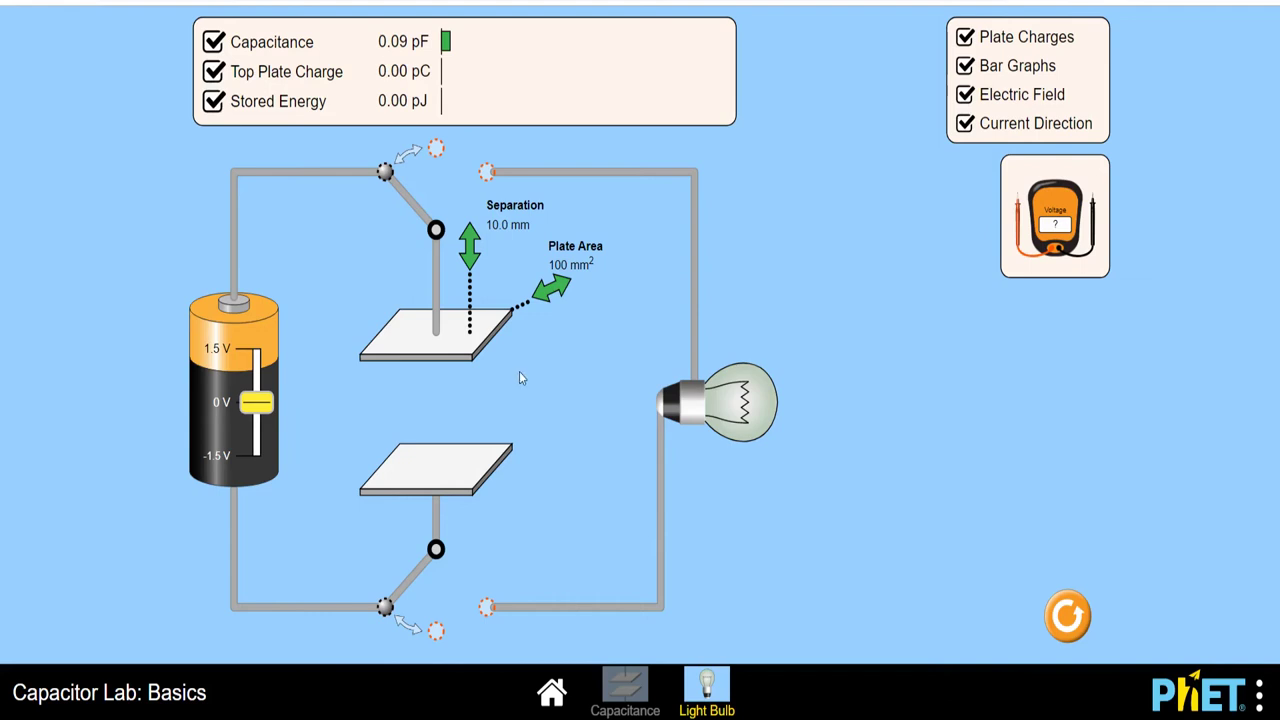
# Step: Connect the uncharged capacitor to the bulb, reconnect it to the battery, and charge it with a positive voltage below 1.5 V
pyautogui.click(486, 172)
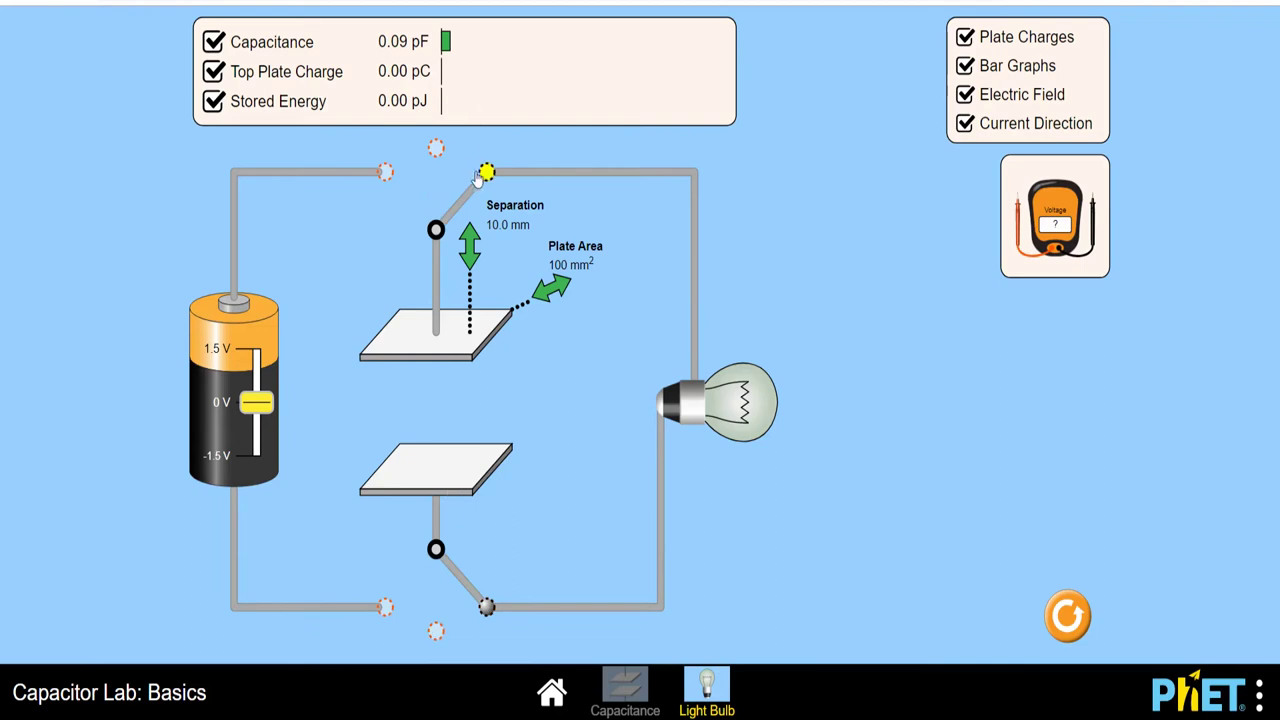
pyautogui.click(386, 172)
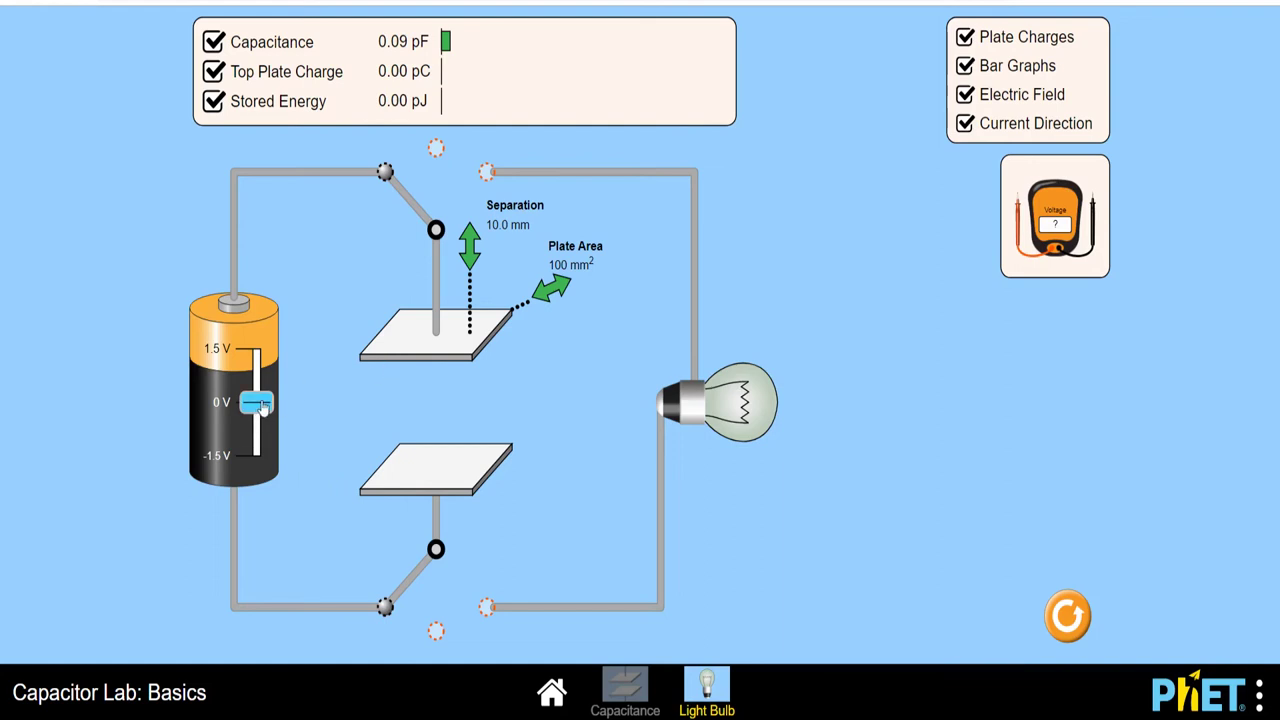
pyautogui.moveTo(261, 406); pyautogui.dragTo(258, 377)
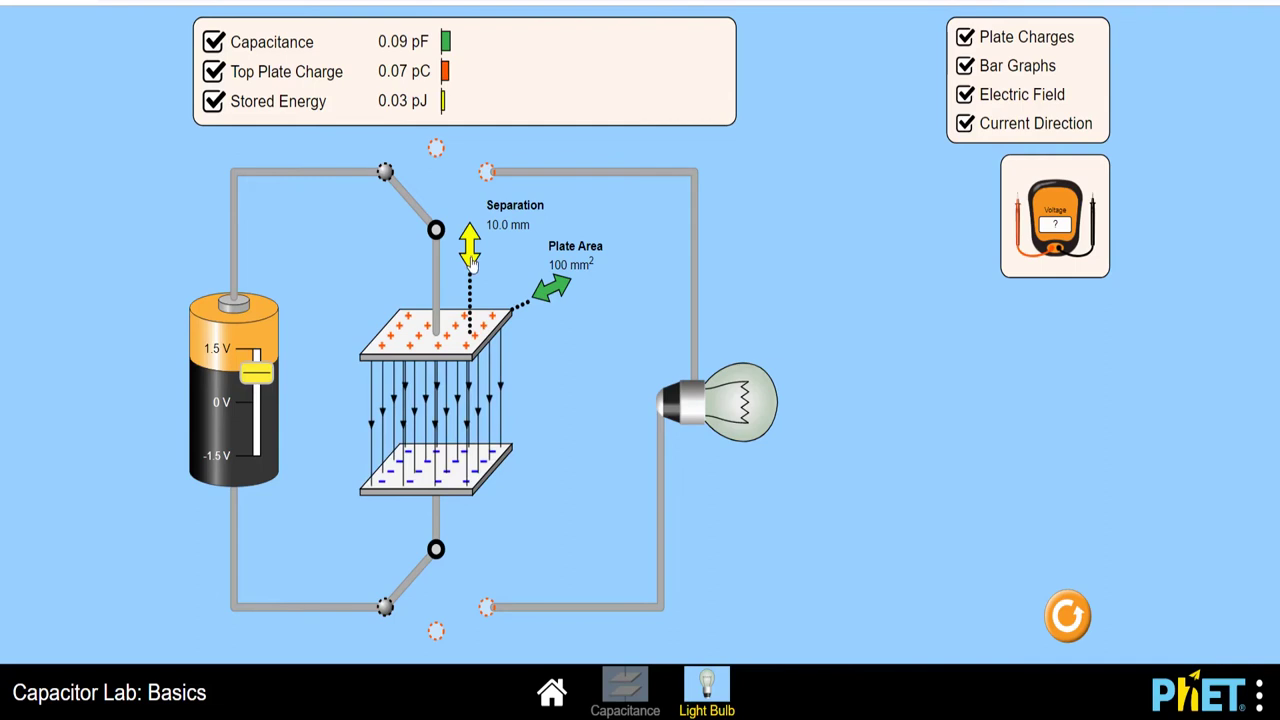
# Step: Reduce the plate separation to 2.2 mm and enlarge the plate area to 400 mm²
pyautogui.moveTo(471, 261); pyautogui.dragTo(477, 306)
pyautogui.moveTo(552, 324); pyautogui.dragTo(591, 320)
pyautogui.moveTo(597, 316); pyautogui.dragTo(625, 306)
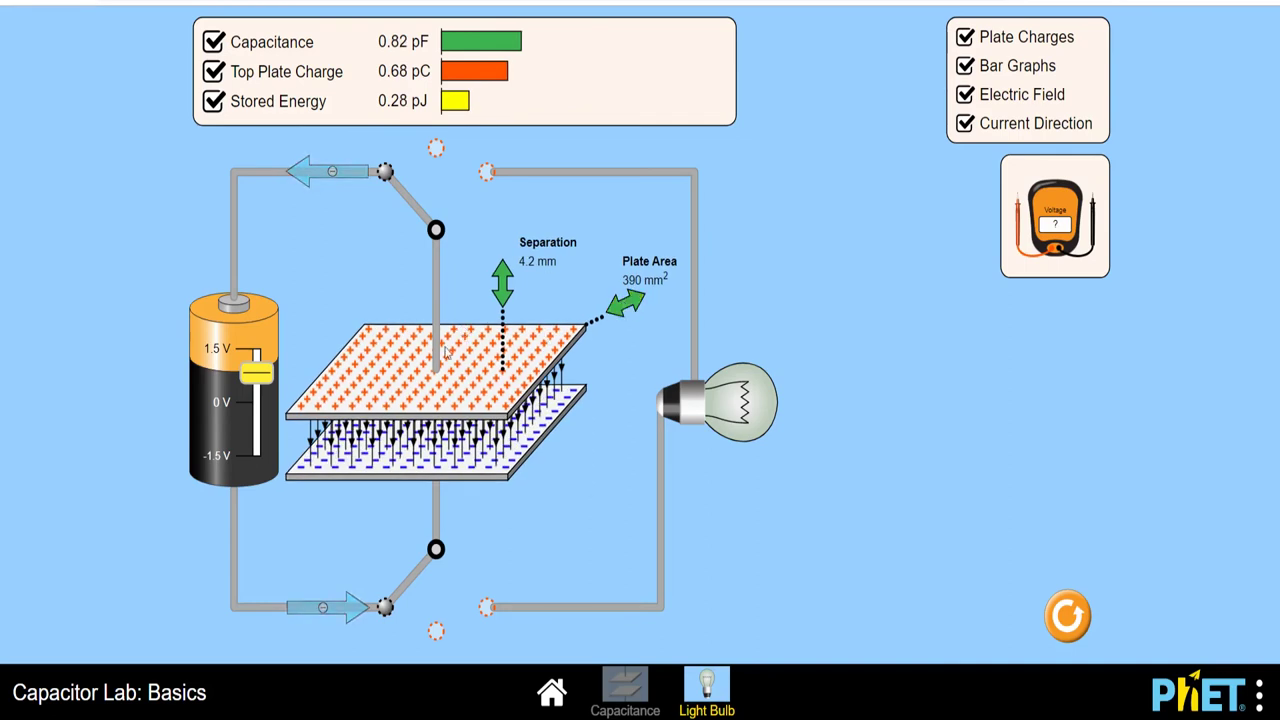
pyautogui.moveTo(501, 292); pyautogui.dragTo(504, 310)
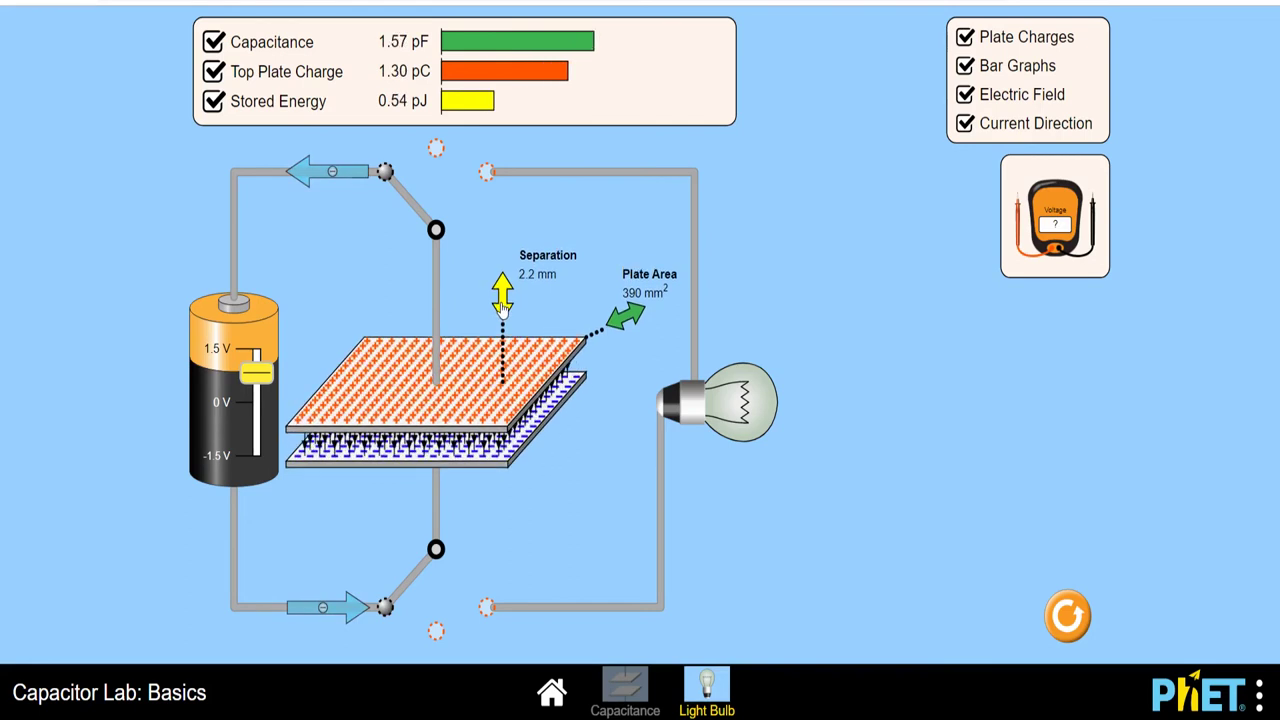
pyautogui.moveTo(622, 320); pyautogui.dragTo(627, 318)
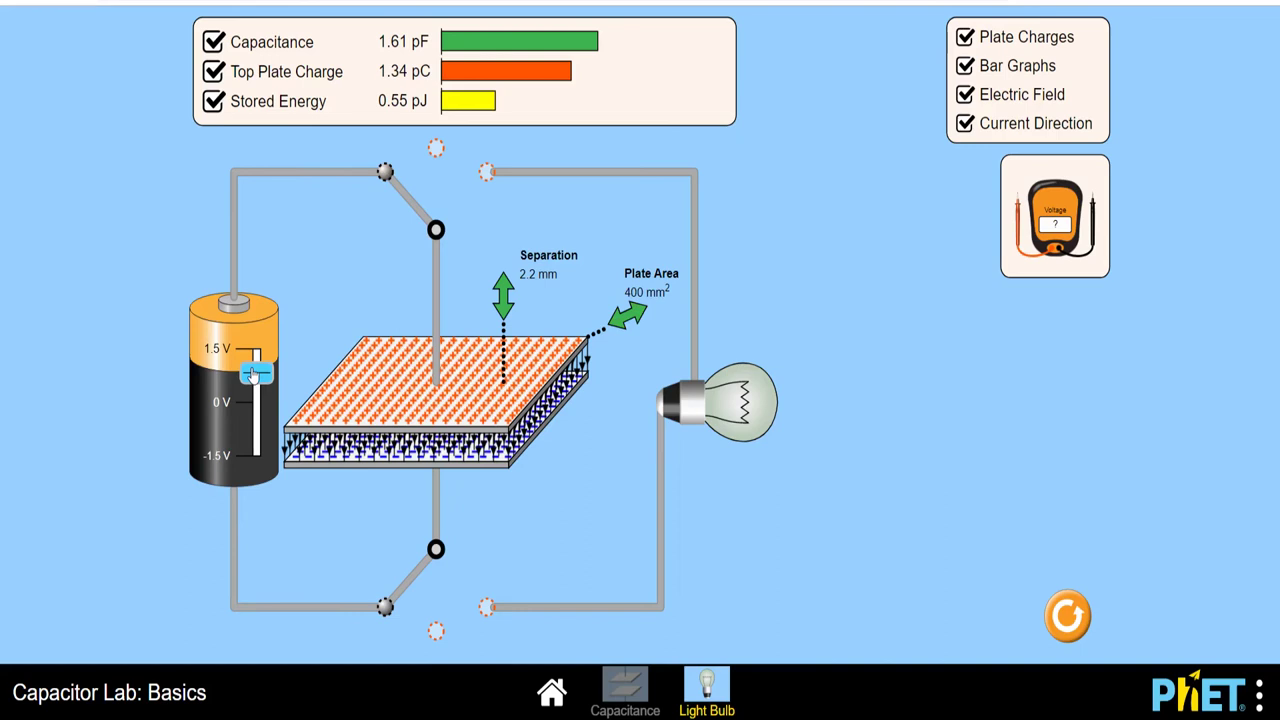
# Step: Set the battery to 1.5 V and vary the plate separation through 3.0 mm and 8.0 mm to 6.0 mm
pyautogui.moveTo(254, 373); pyautogui.dragTo(255, 343)
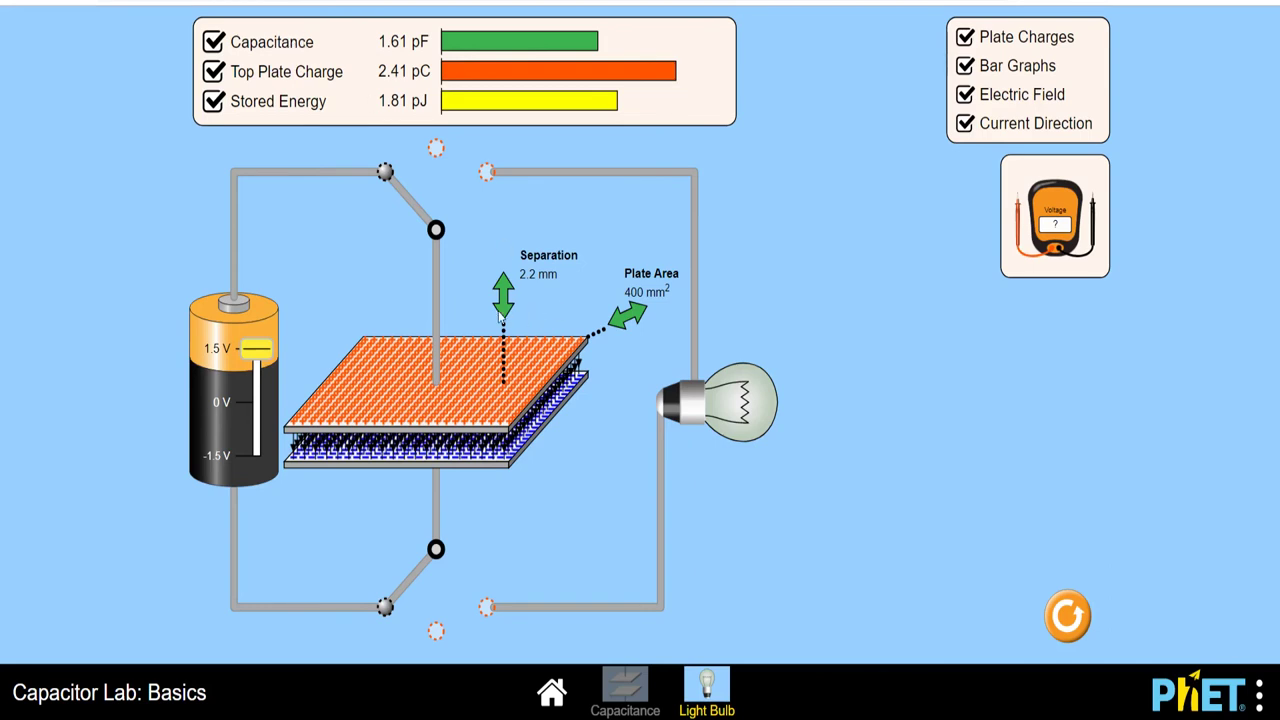
pyautogui.moveTo(503, 310); pyautogui.dragTo(503, 303)
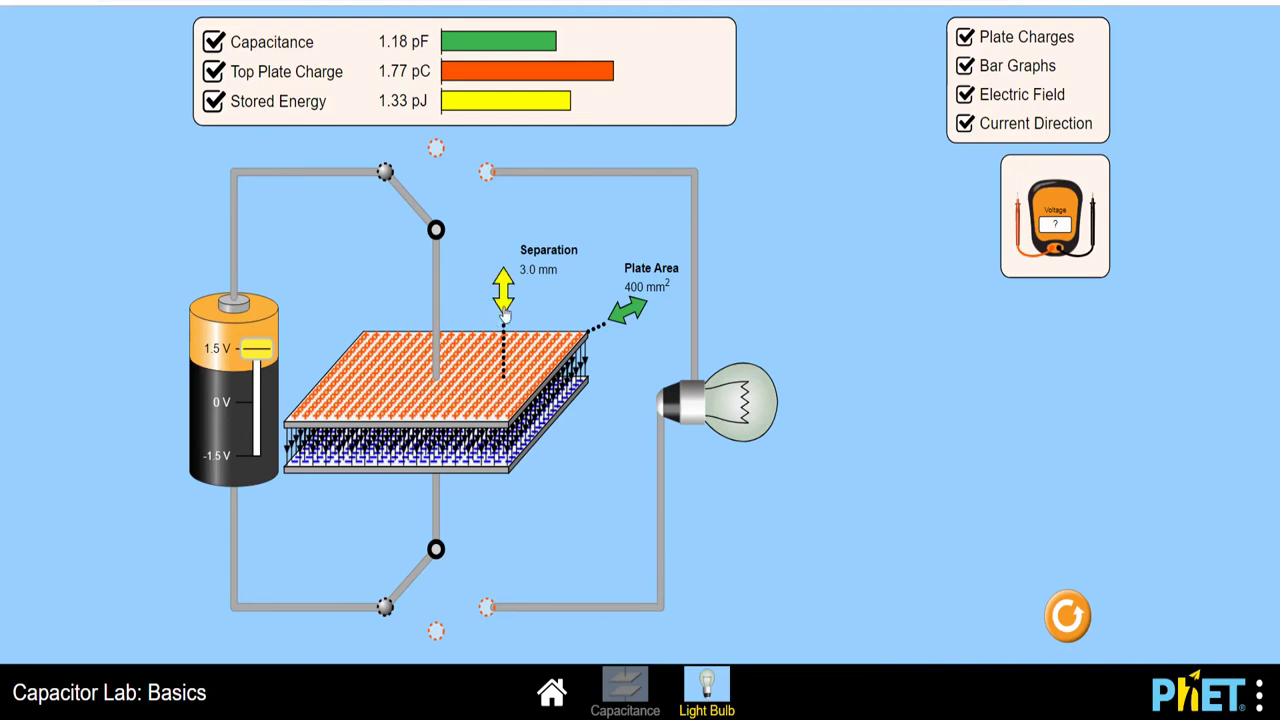
pyautogui.moveTo(505, 307); pyautogui.dragTo(505, 271)
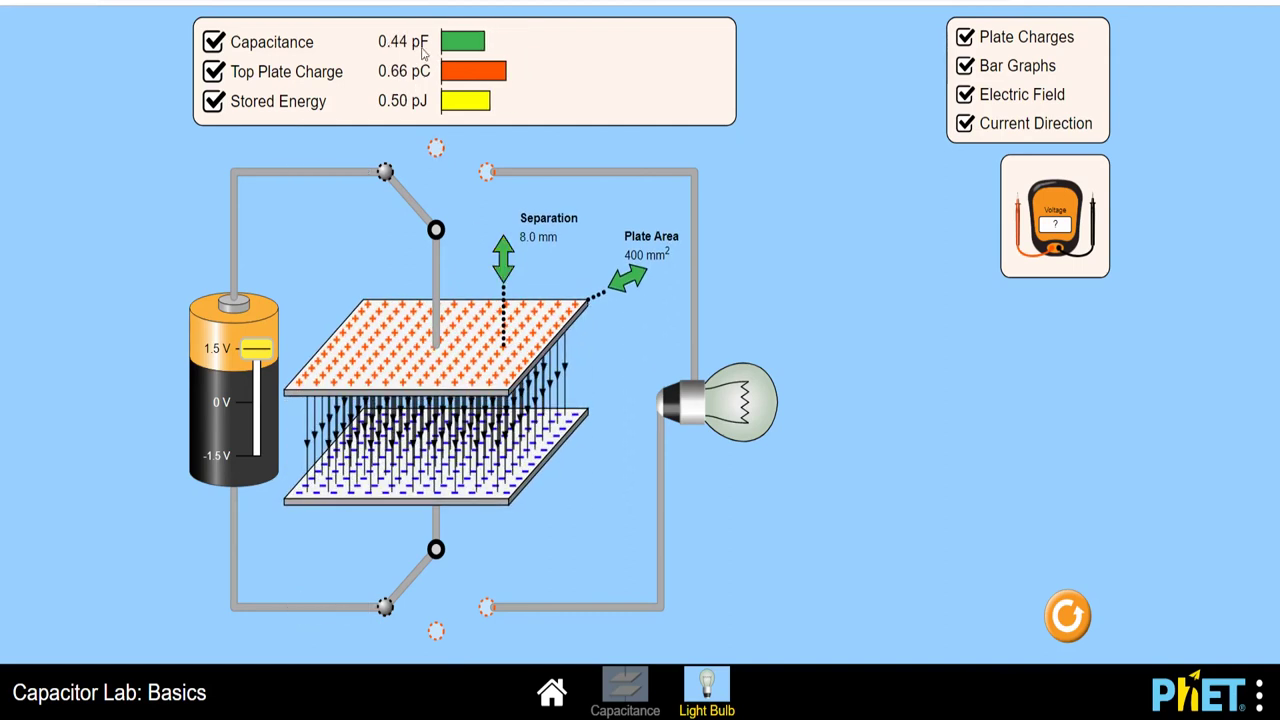
pyautogui.moveTo(504, 258)
pyautogui.mouseDown()
pyautogui.moveTo(505, 239)
pyautogui.moveTo(505, 269)
pyautogui.moveTo(491, 260)
pyautogui.mouseUp()
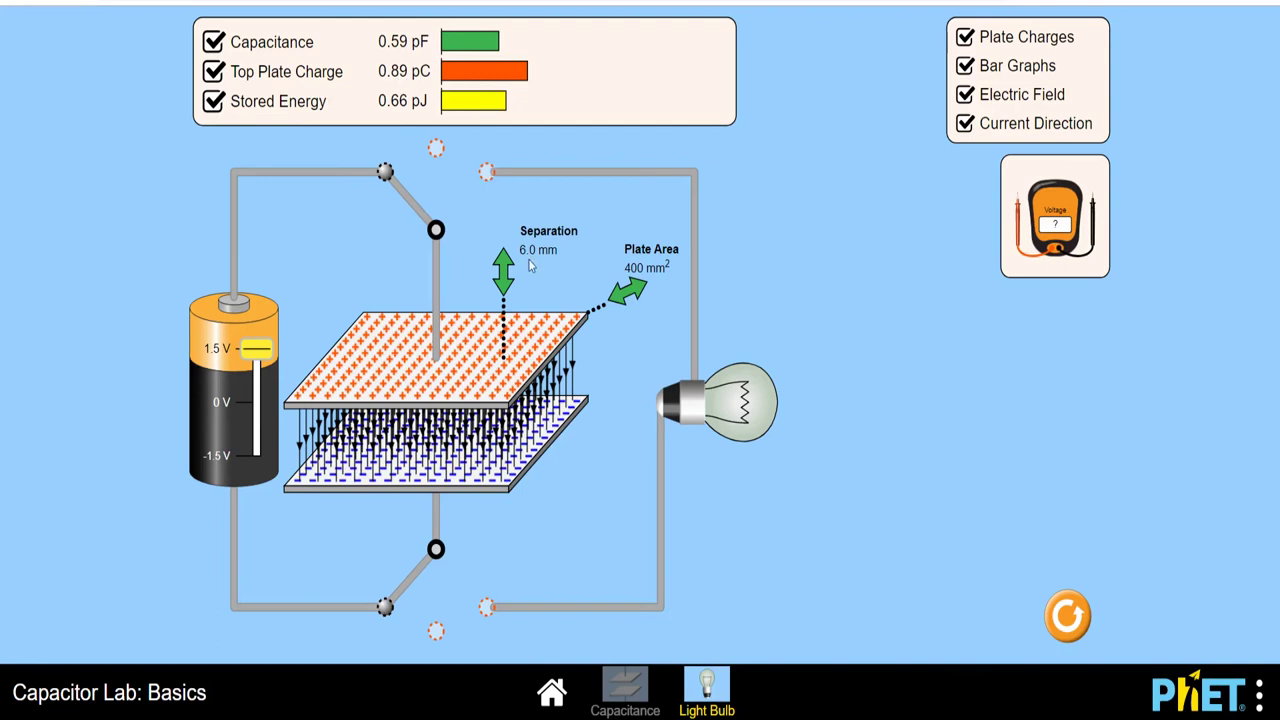
# Step: Vary the plate area through 190, 220 and 210 mm², ending at 170 mm²
pyautogui.moveTo(631, 301); pyautogui.dragTo(582, 322)
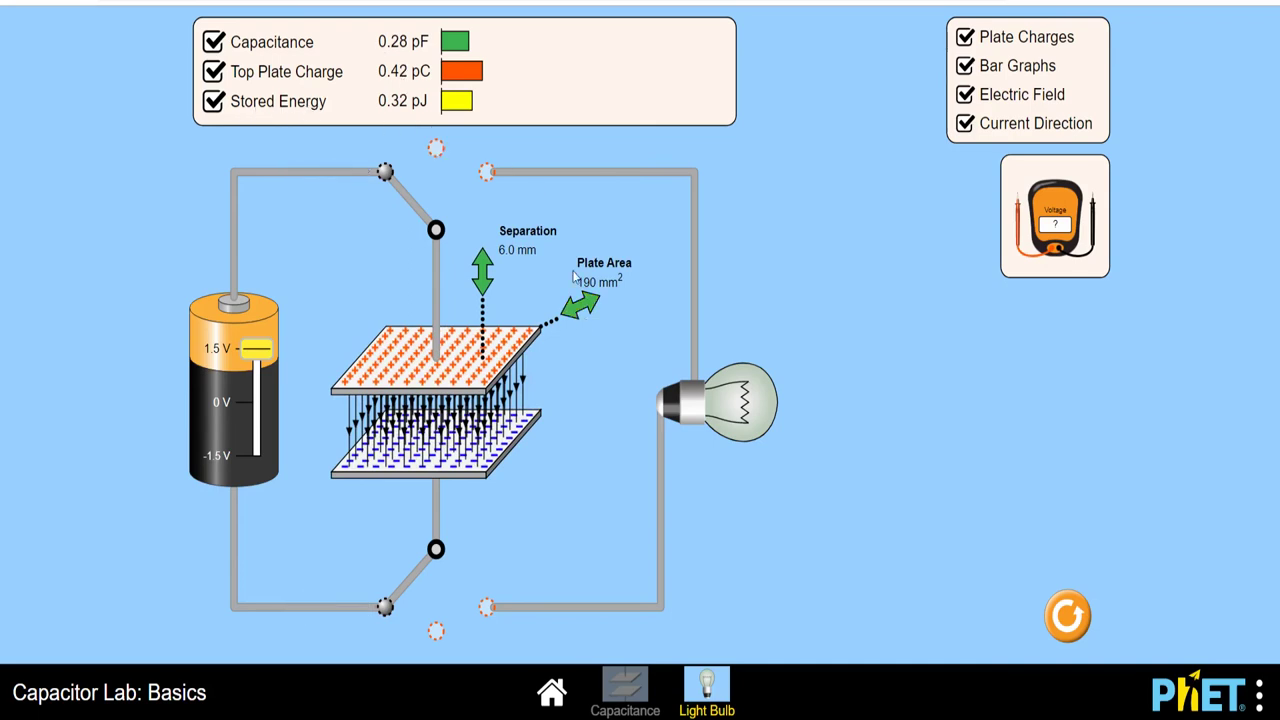
pyautogui.moveTo(580, 310)
pyautogui.mouseDown()
pyautogui.moveTo(569, 316)
pyautogui.moveTo(590, 312)
pyautogui.mouseUp()
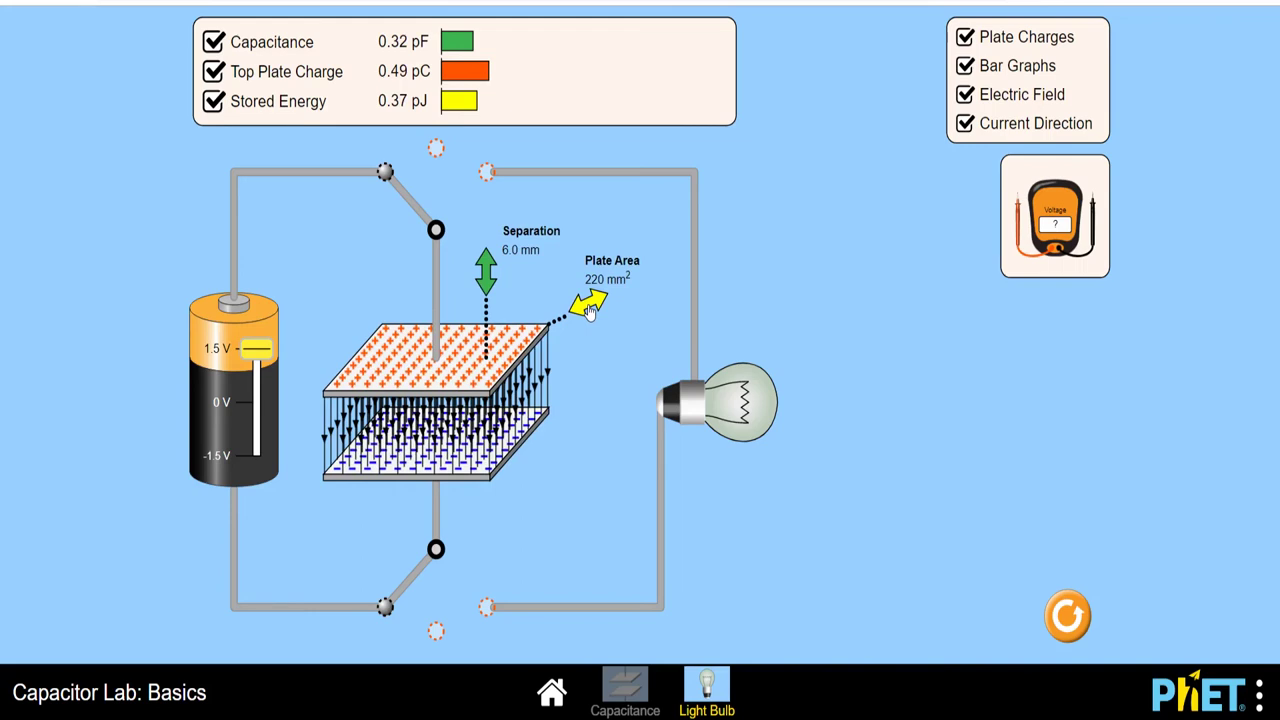
pyautogui.moveTo(590, 312)
pyautogui.mouseDown()
pyautogui.moveTo(601, 306)
pyautogui.moveTo(590, 314)
pyautogui.mouseUp()
pyautogui.moveTo(590, 308); pyautogui.dragTo(585, 310)
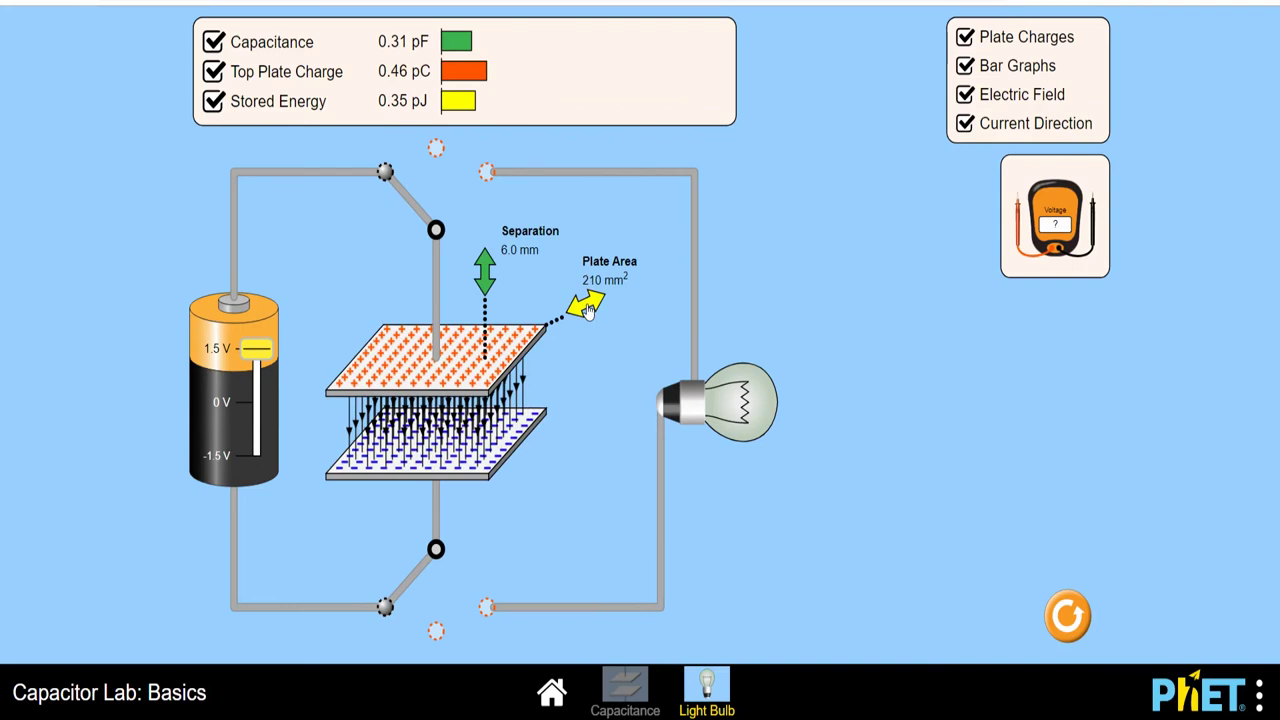
pyautogui.moveTo(588, 311); pyautogui.dragTo(575, 318)
# Step: Widen the plate separation to 7.0 mm, narrow it to 2.4 mm, and enlarge the plate area to 400 mm²
pyautogui.moveTo(481, 276)
pyautogui.mouseDown()
pyautogui.moveTo(480, 249)
pyautogui.moveTo(482, 270)
pyautogui.mouseUp()
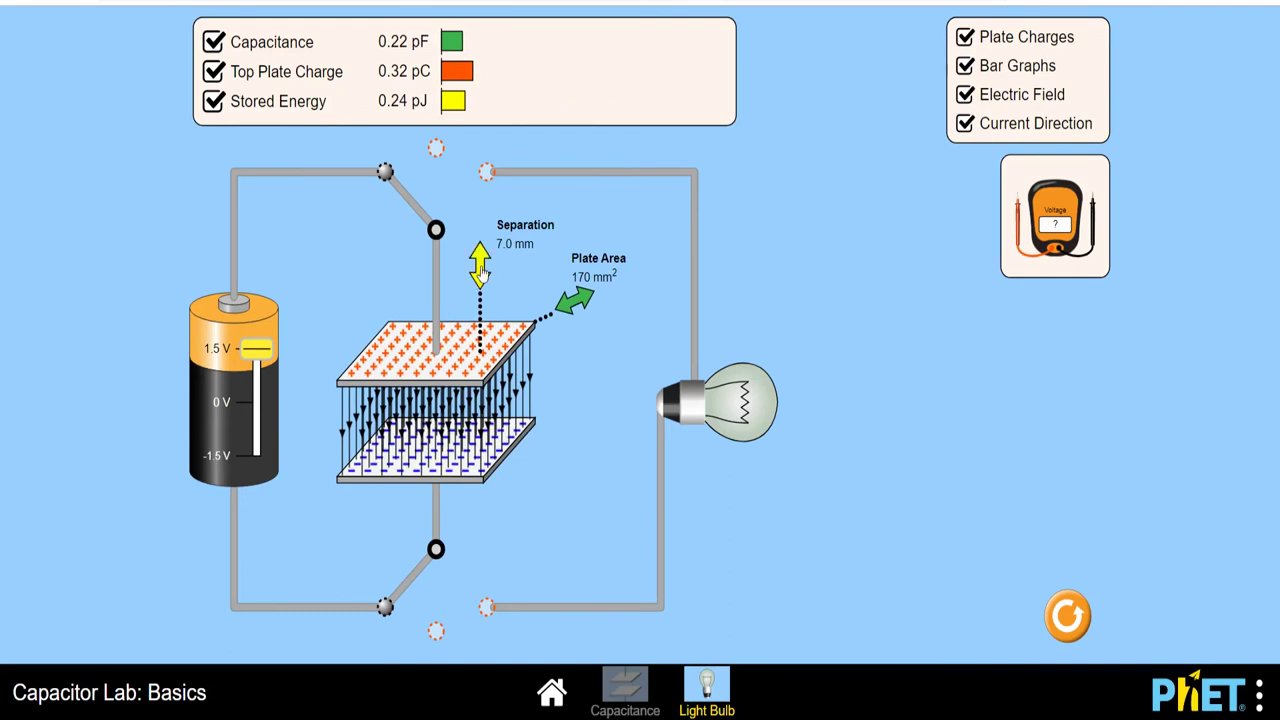
pyautogui.moveTo(481, 270); pyautogui.dragTo(482, 303)
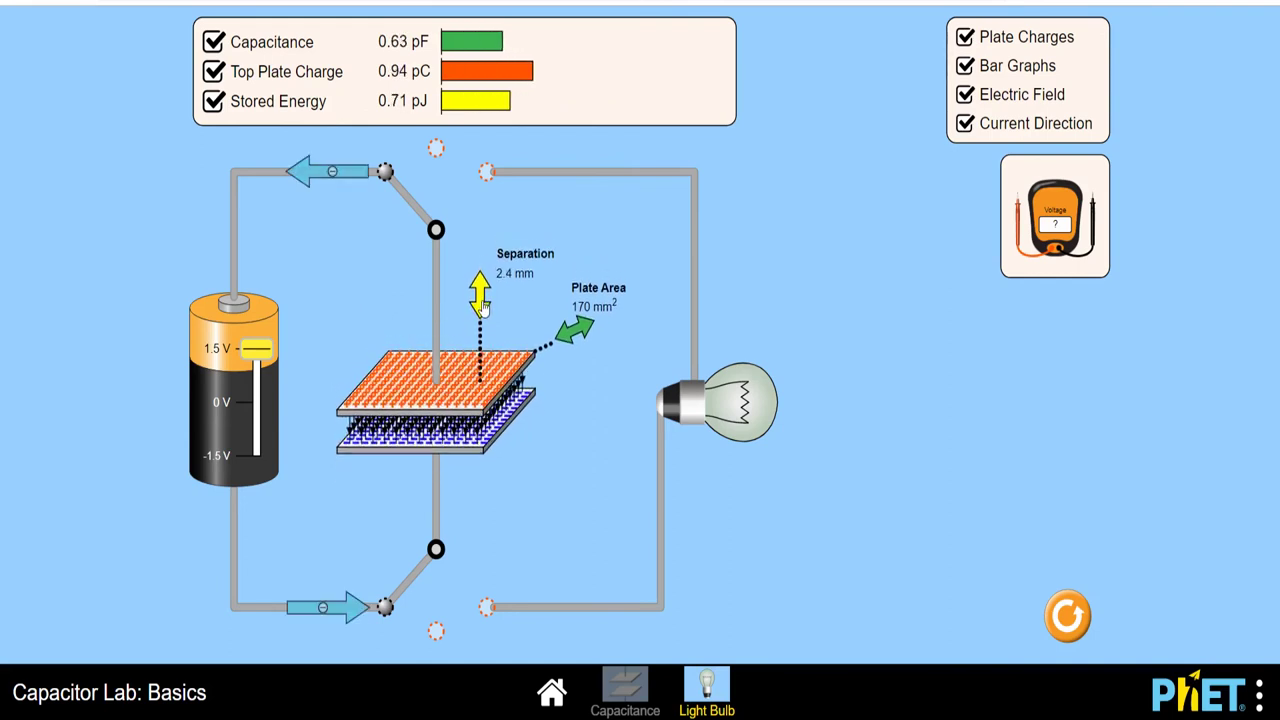
pyautogui.moveTo(582, 336); pyautogui.dragTo(628, 318)
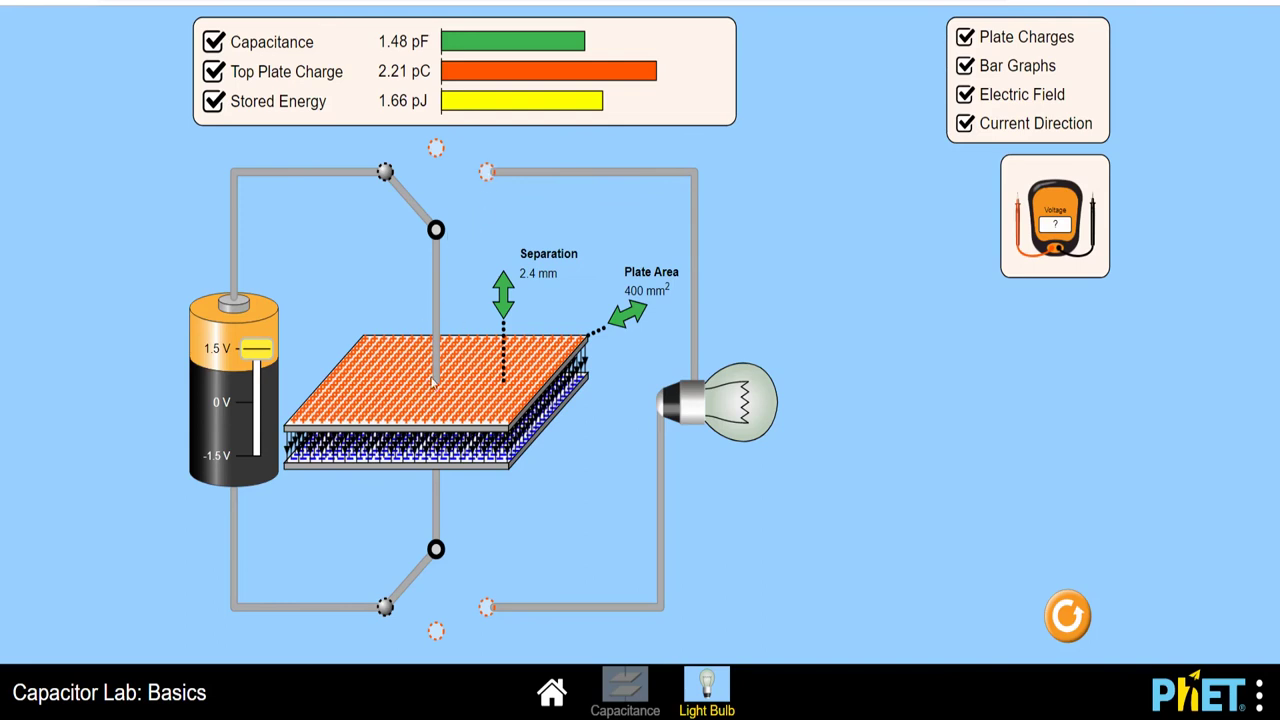
# Step: Discharge the capacitor through the light bulb and recharge it from the battery, twice in a row
pyautogui.click(486, 173)
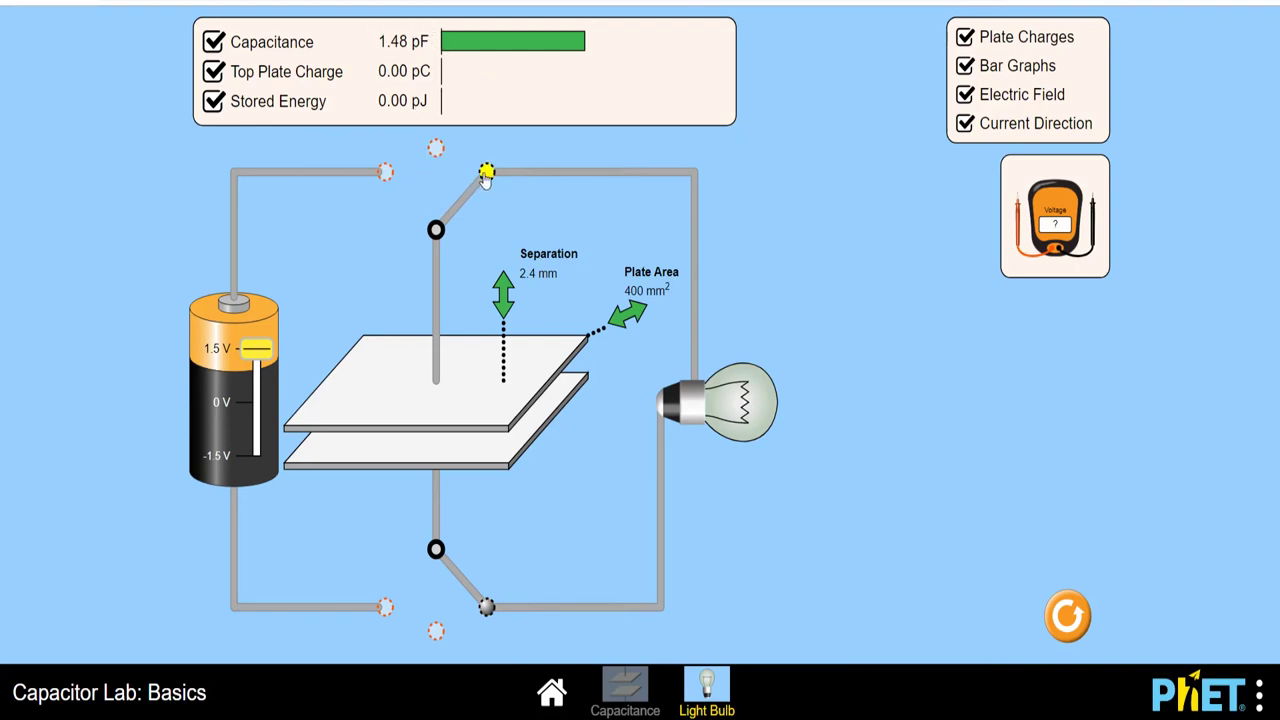
pyautogui.click(387, 172)
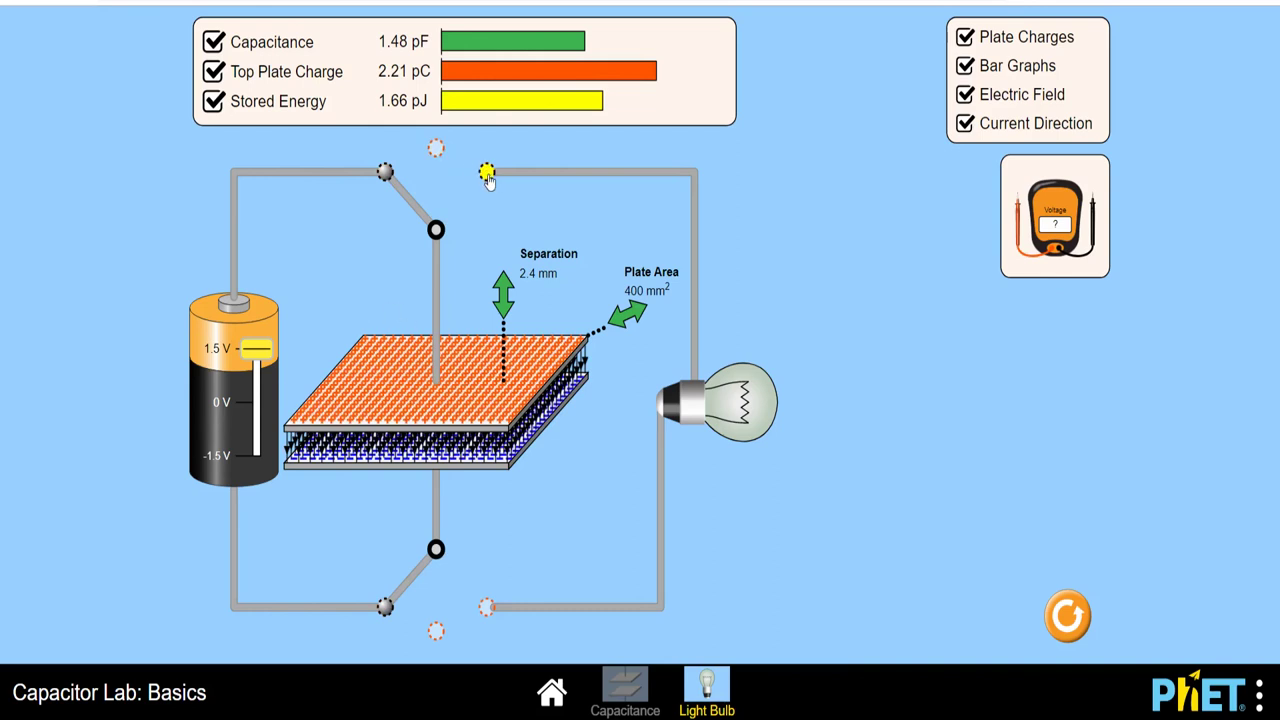
pyautogui.click(486, 173)
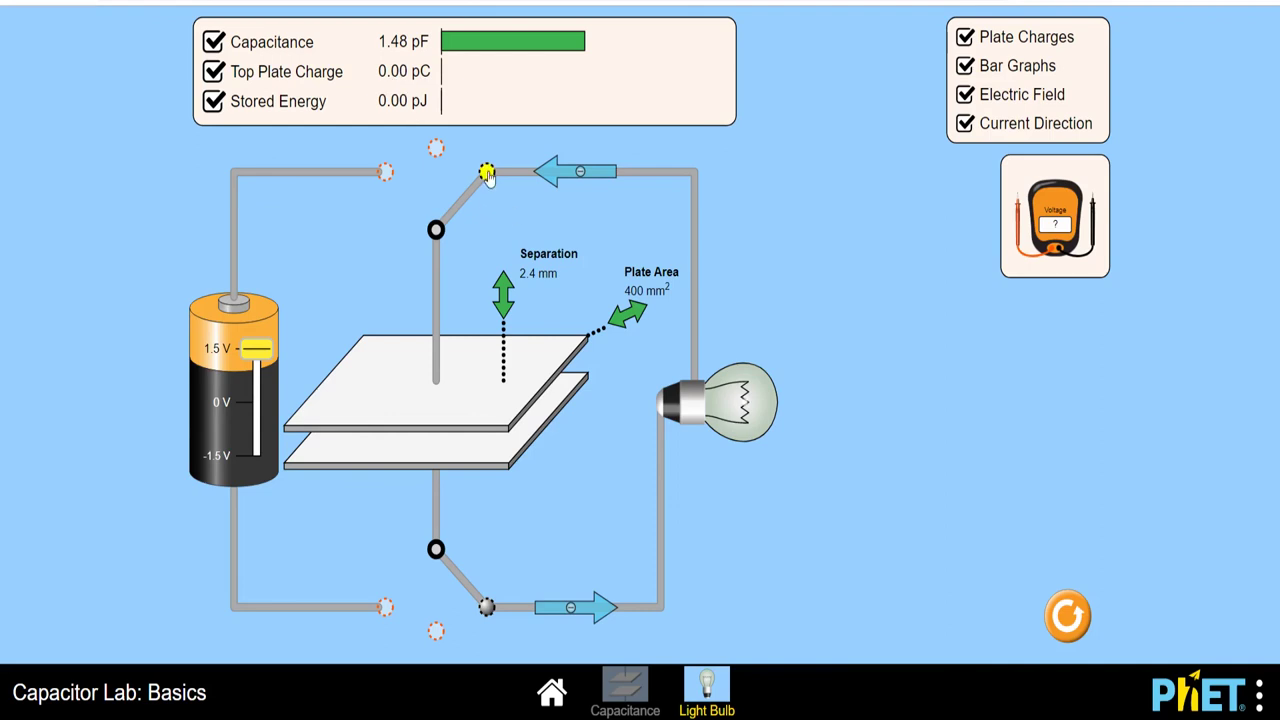
pyautogui.click(386, 173)
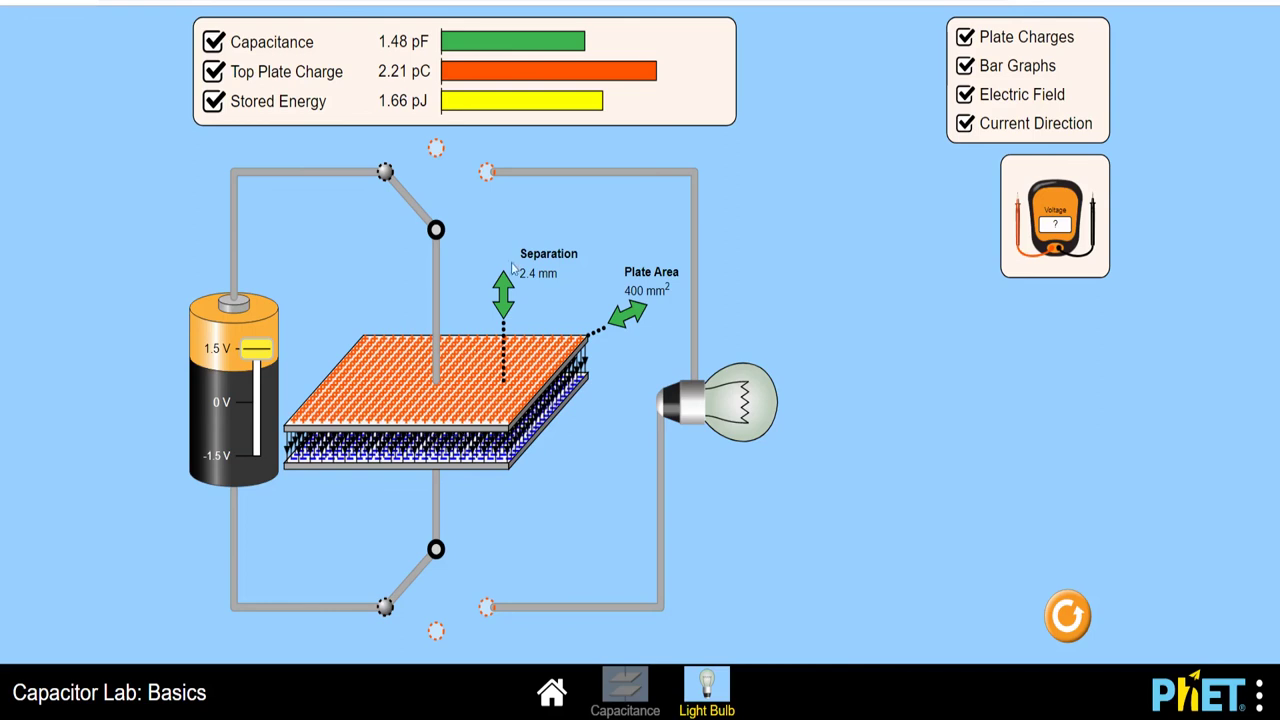
# Step: Widen the separation of the charged plates to 9.8 mm with the battery still connected
pyautogui.moveTo(505, 296); pyautogui.dragTo(505, 249)
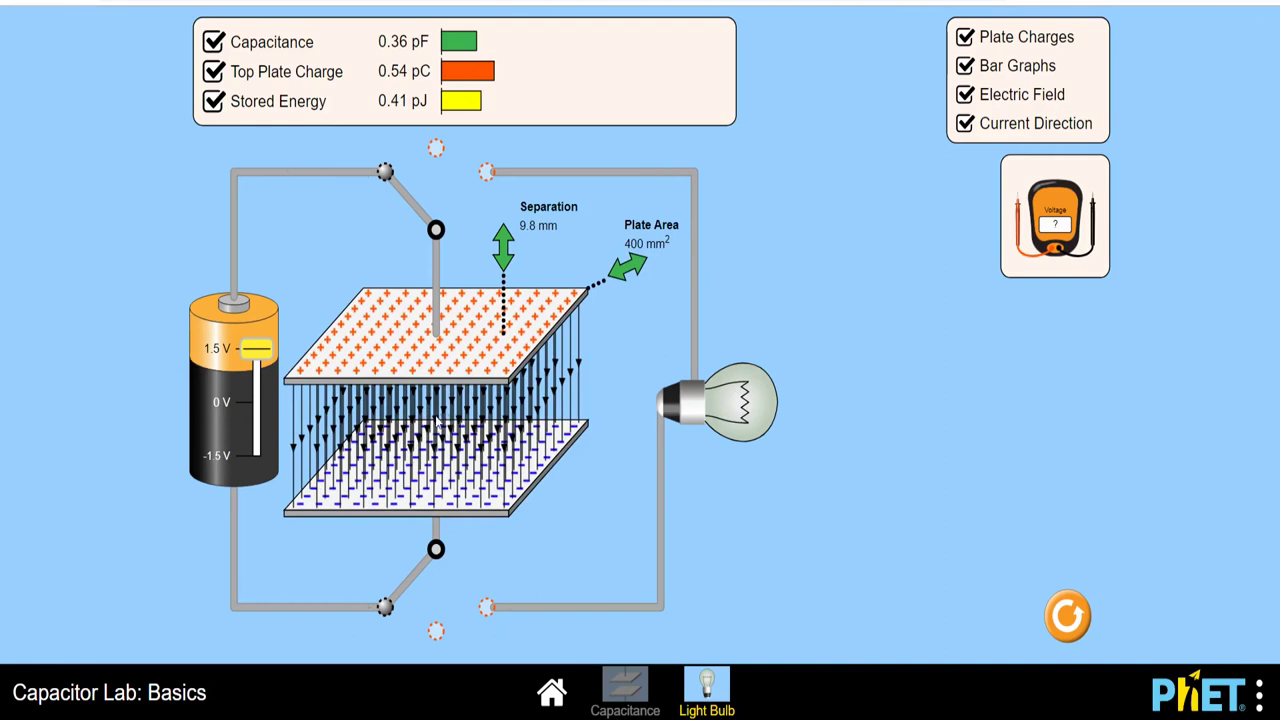